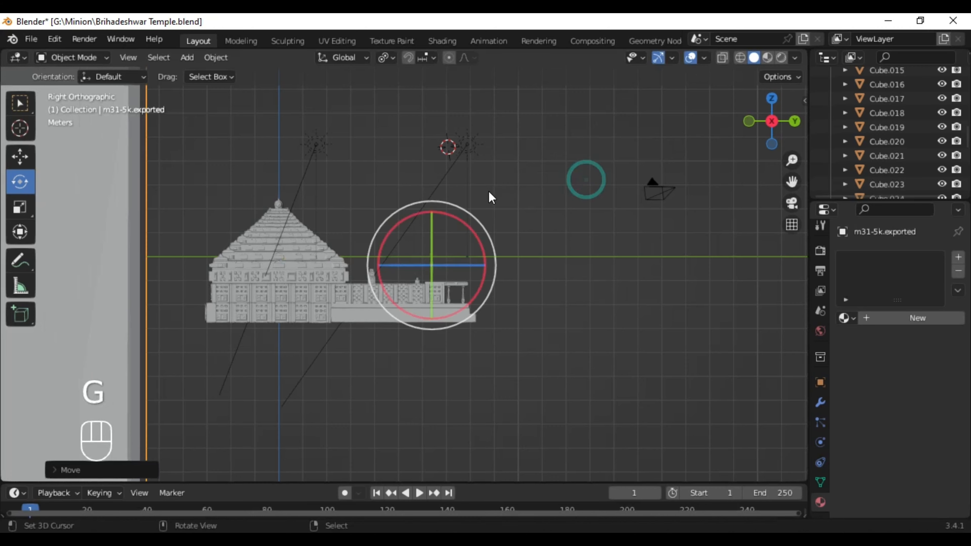
- Set the carved panel's origin to its geometry and apply all its transforms
scroll(489, 197, "down", 3)
key("KP_5")
middle_click_drag(183, 210, 225, 218)
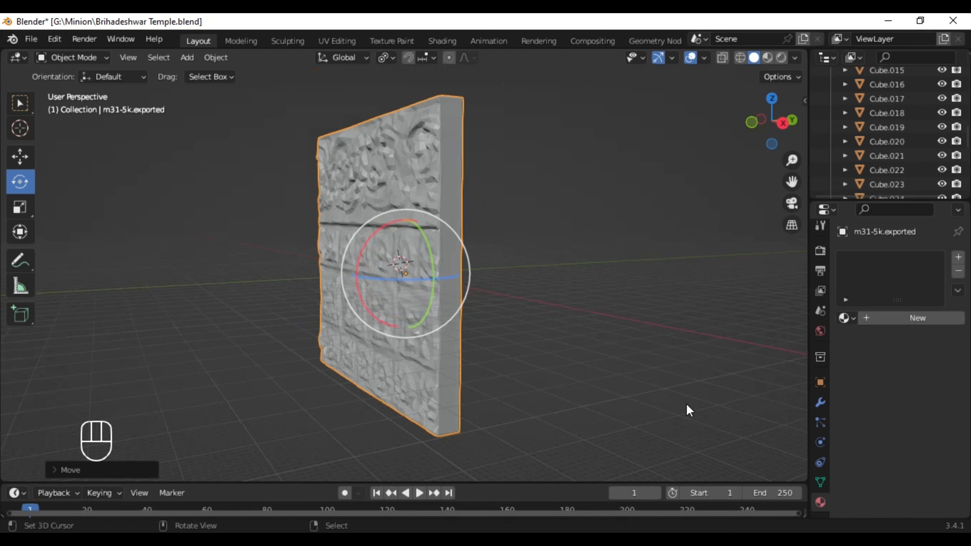
left_click(215, 59)
mouse_move(224, 92)
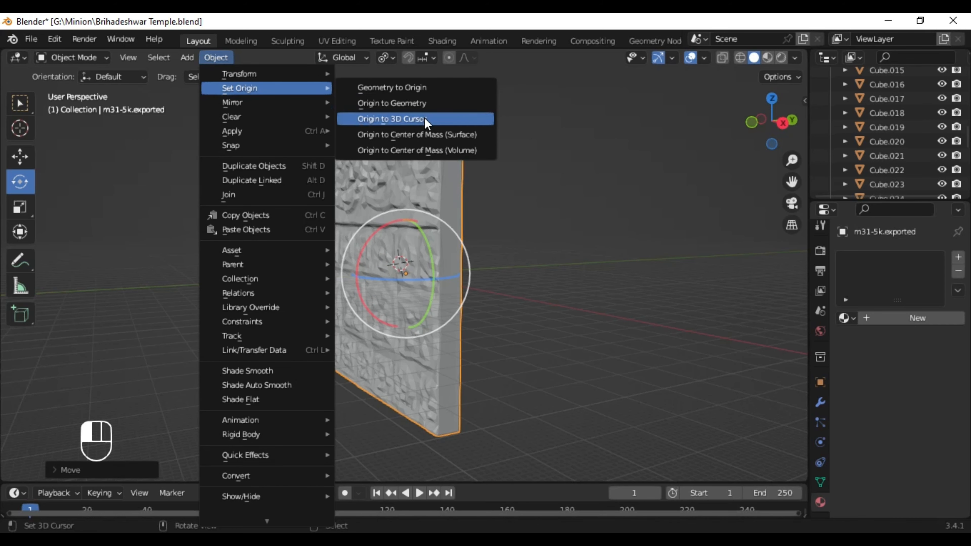
left_click(423, 107)
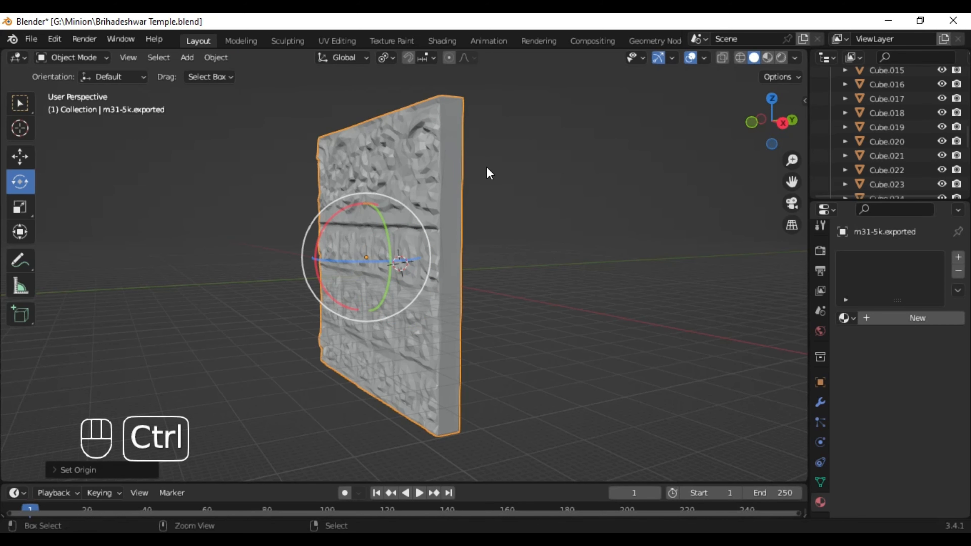
key("ctrl+a")
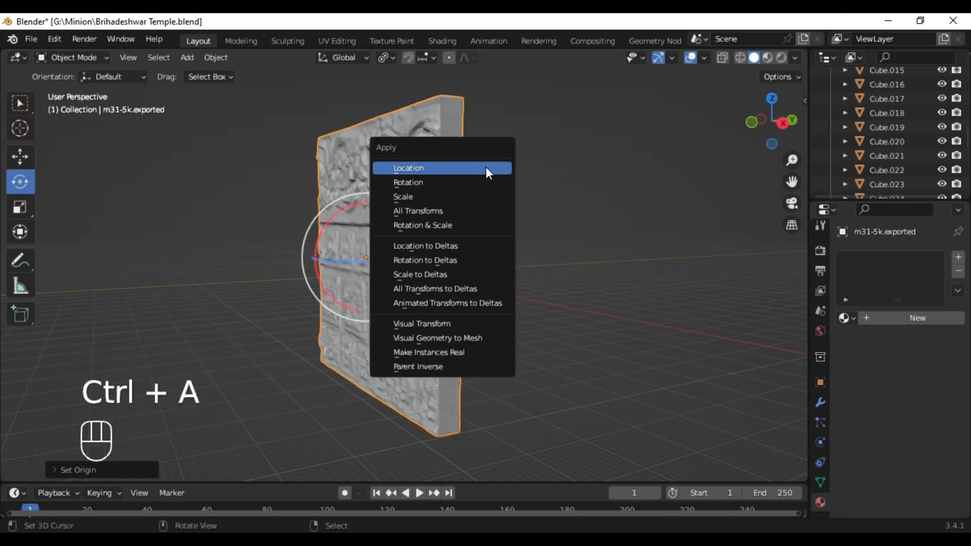
left_click(419, 212)
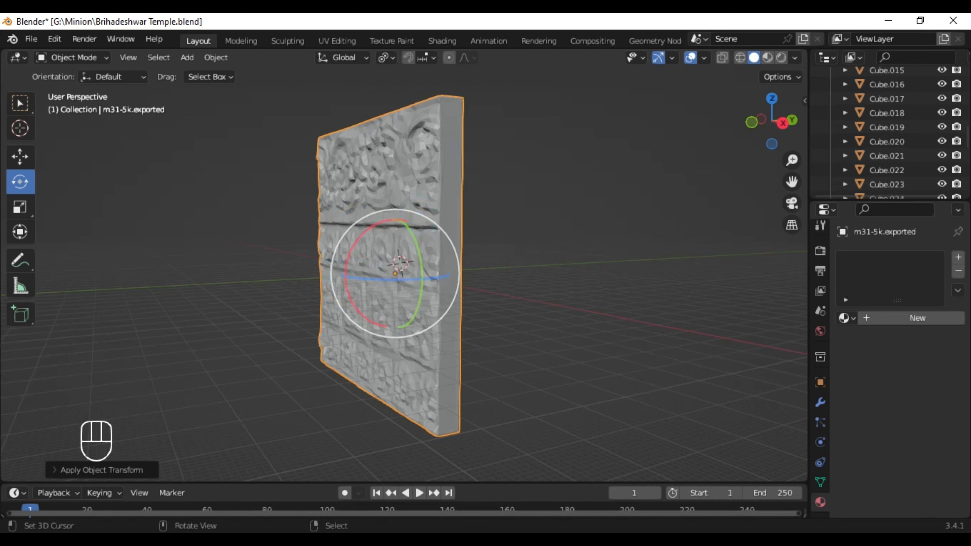
- Scale the carved panel down and reset its origin to its geometry
key("s")
left_click(474, 261)
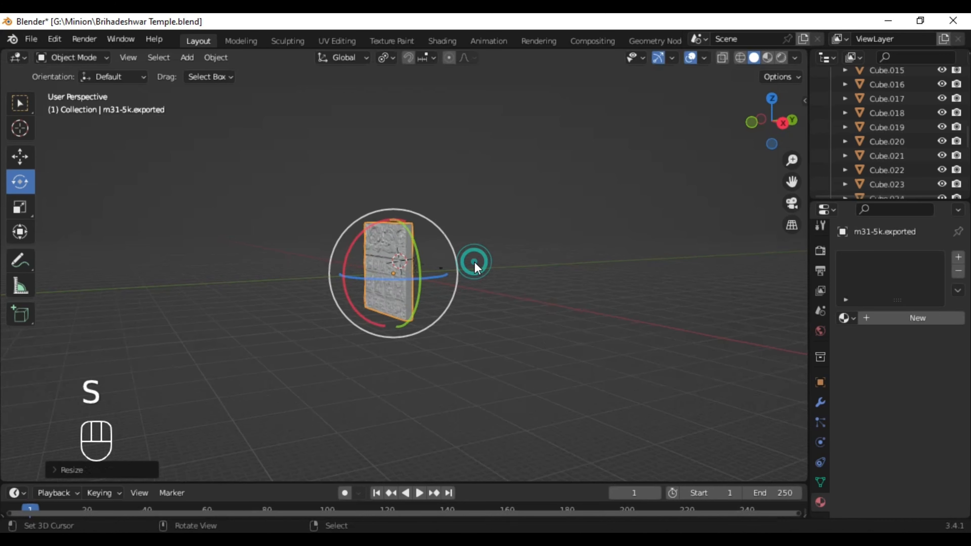
scroll(393, 276, "up", 6)
middle_click_drag(433, 291, 302, 290)
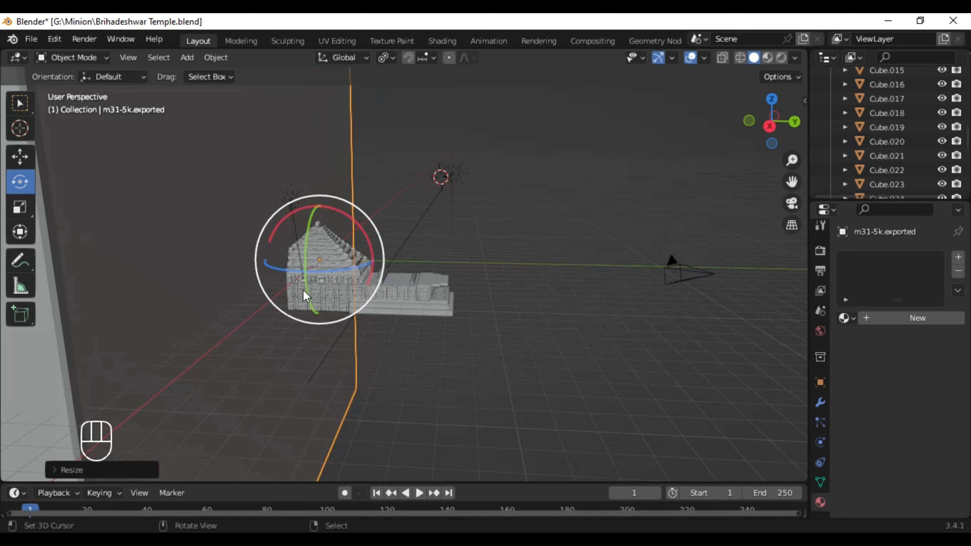
left_click(228, 58)
mouse_move(241, 90)
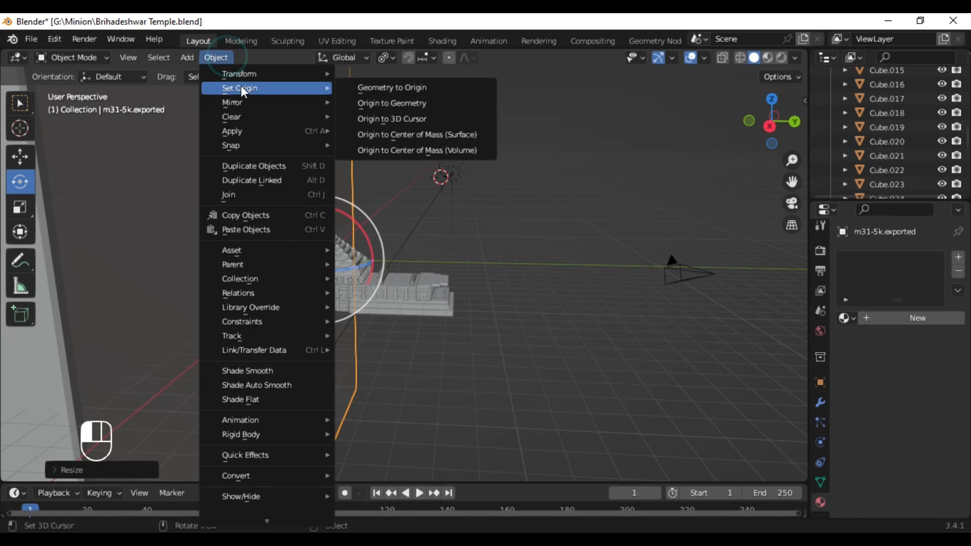
left_click(415, 111)
- Shrink the carved panel uniformly in two passes until it is smaller than the temple
middle_click_drag(422, 146, 566, 424)
key("s")
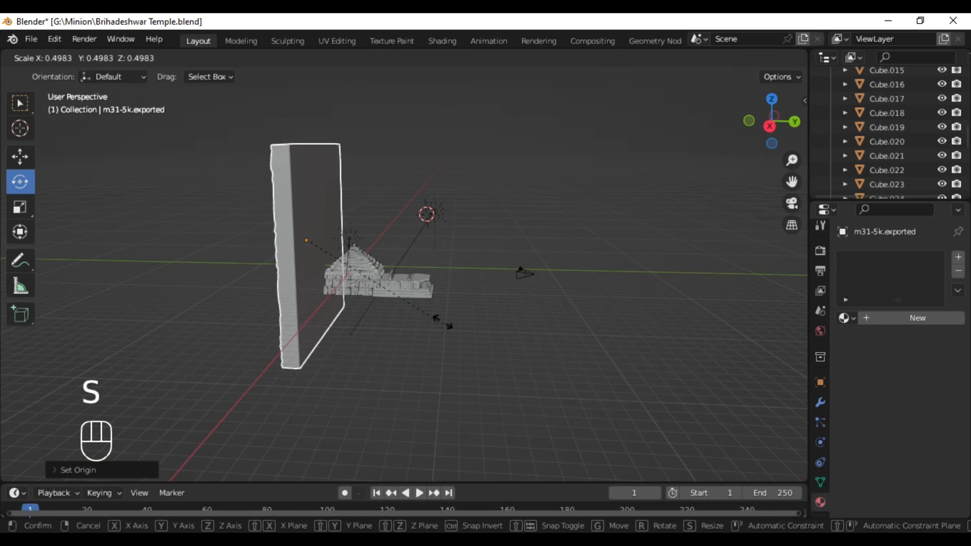
left_click(371, 268)
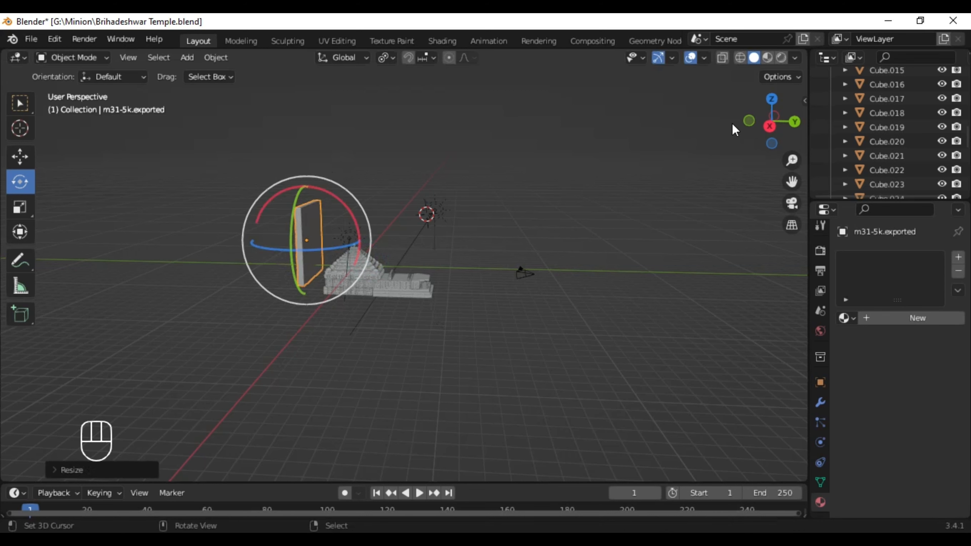
key("s")
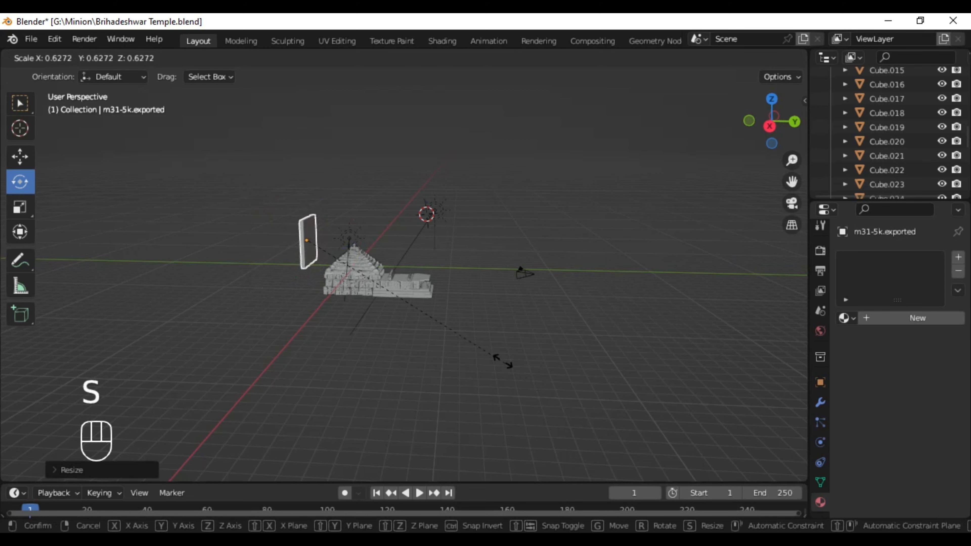
left_click(449, 321)
- Move the carved panel in the right orthographic view onto the top of the temple's pyramid tower
middle_click_drag(444, 319, 357, 307)
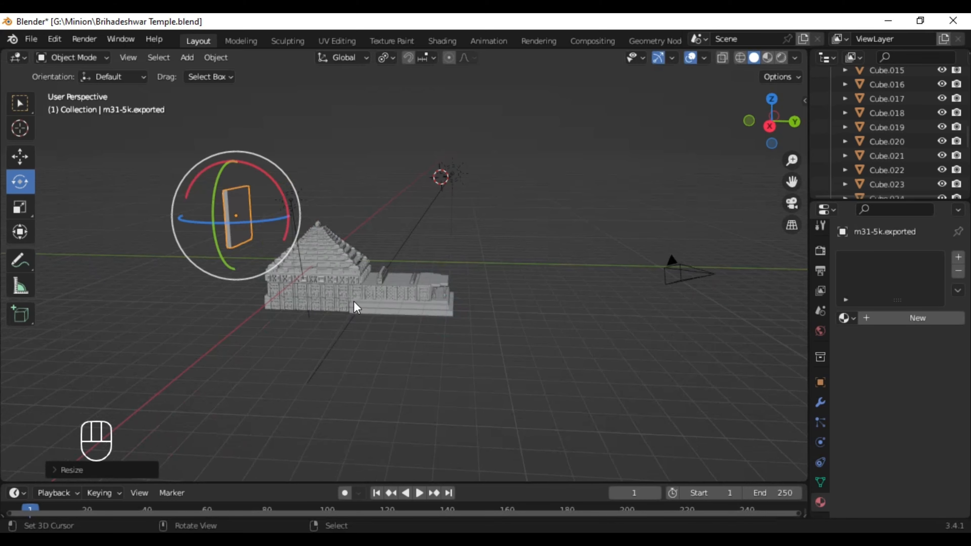
middle_click_drag(430, 299, 503, 285)
scroll(502, 285, "up", 3)
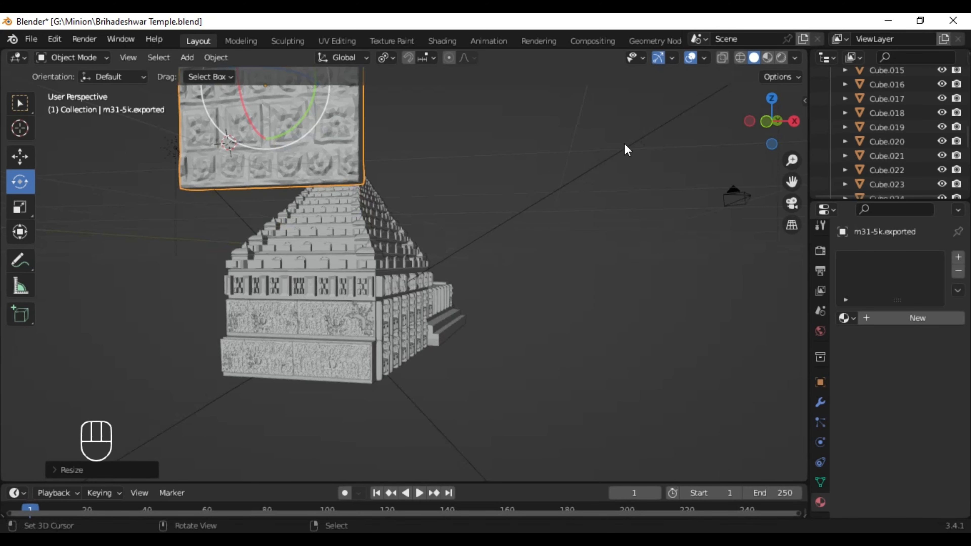
left_click(794, 122)
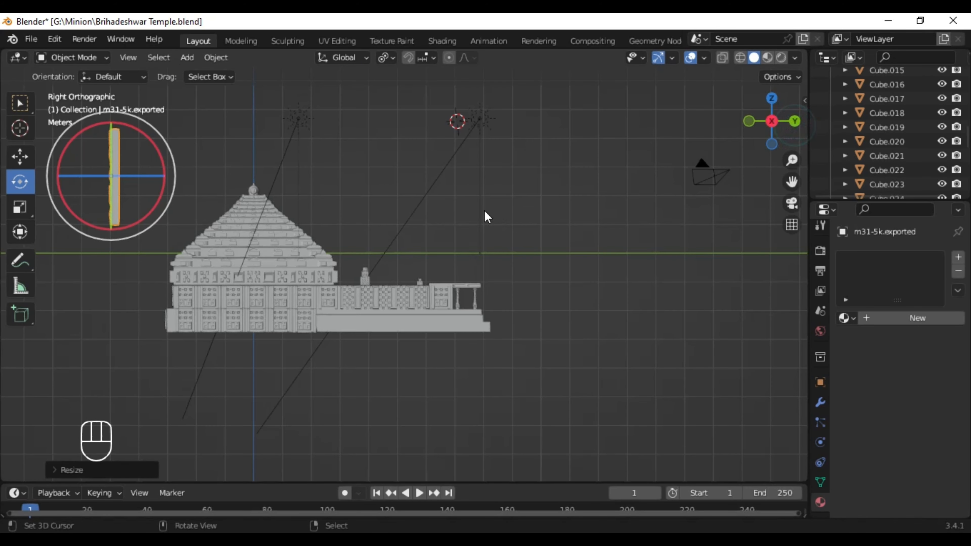
key("g")
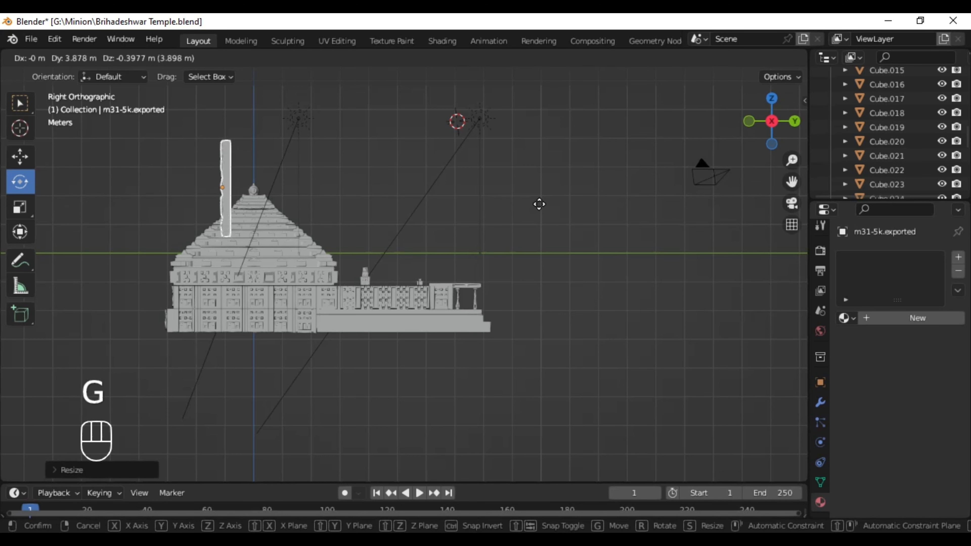
left_click(541, 204)
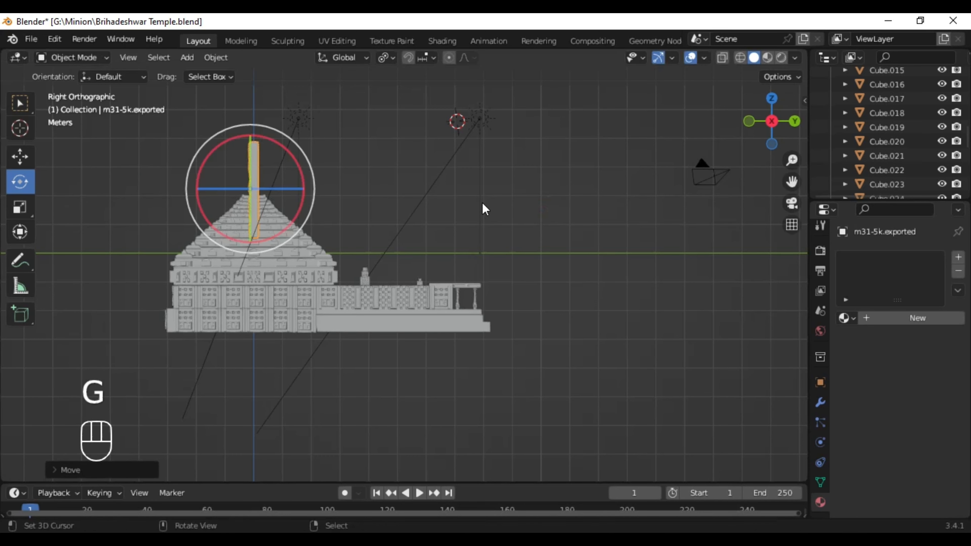
- Rotate the carved panel 90° around the global Z axis
key("r")
key("z")
key("KP_9")
key("KP_9")
key("KP_0")
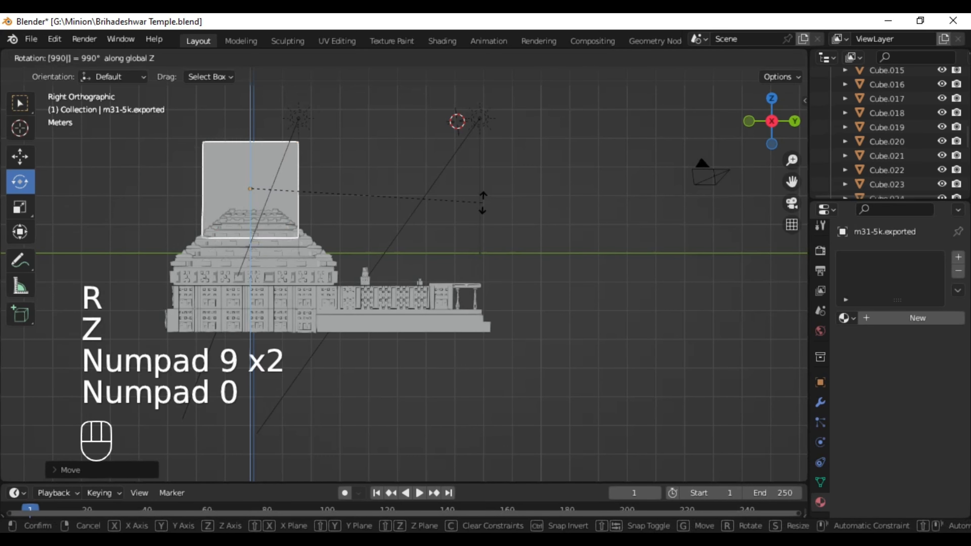
left_click(482, 203)
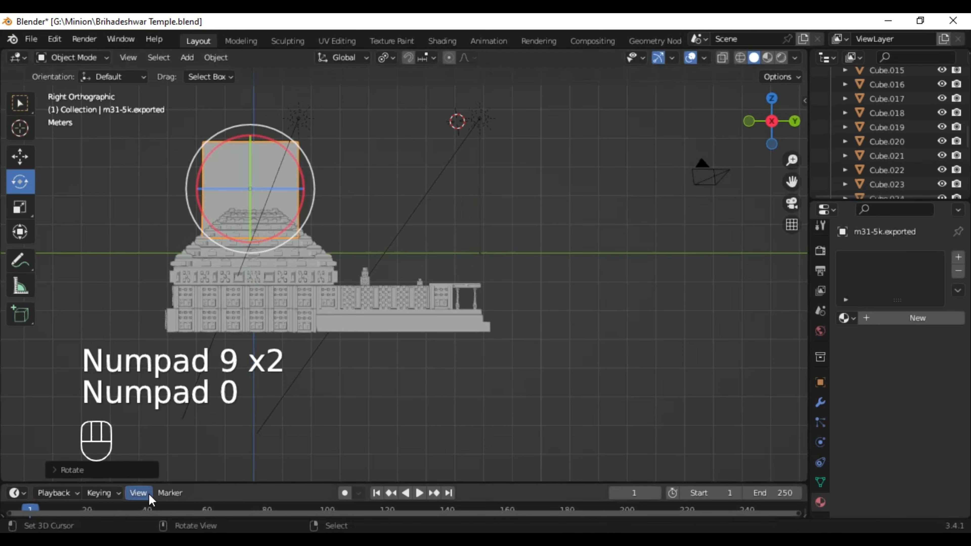
left_click(131, 471)
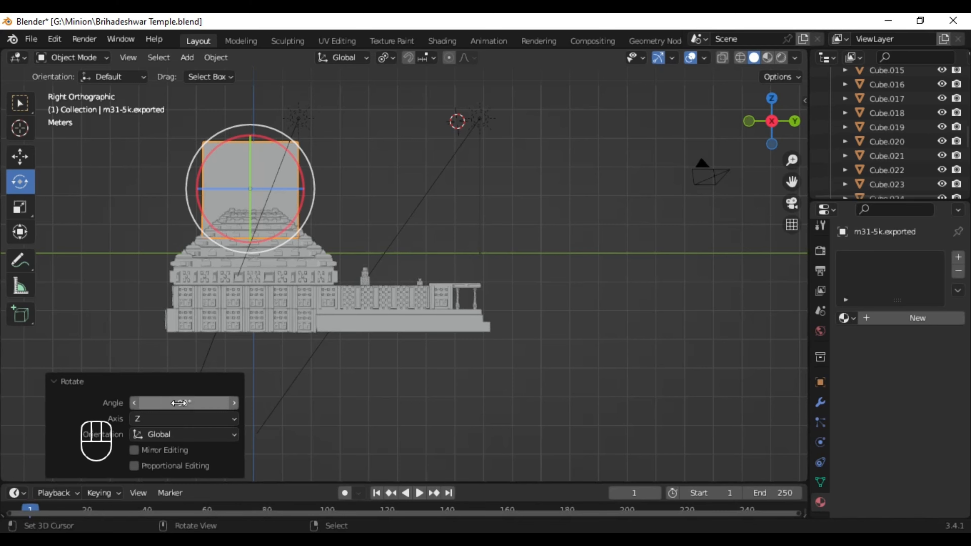
middle_click_drag(272, 250, 516, 263)
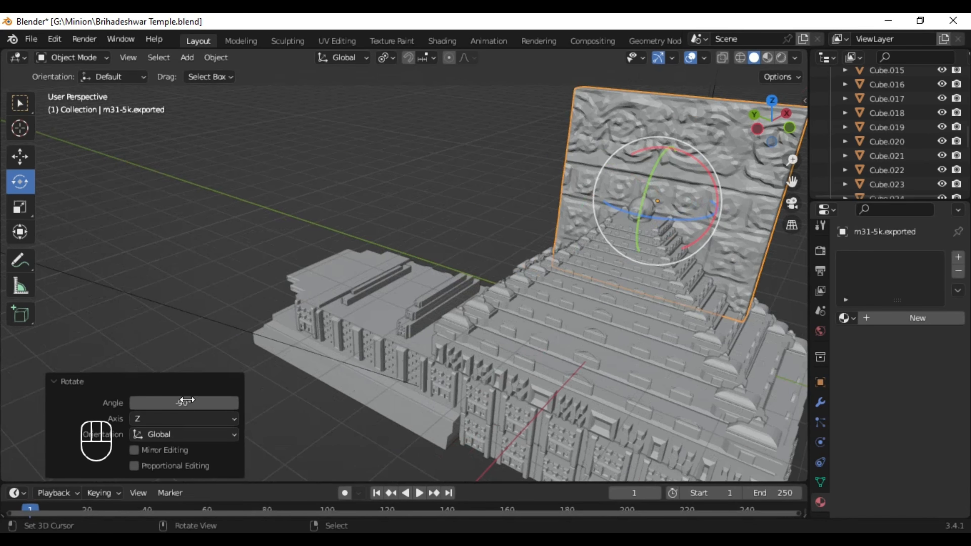
mouse_move(184, 402)
left_mouse_down()
mouse_move(149, 403)
mouse_move(181, 405)
left_mouse_up()
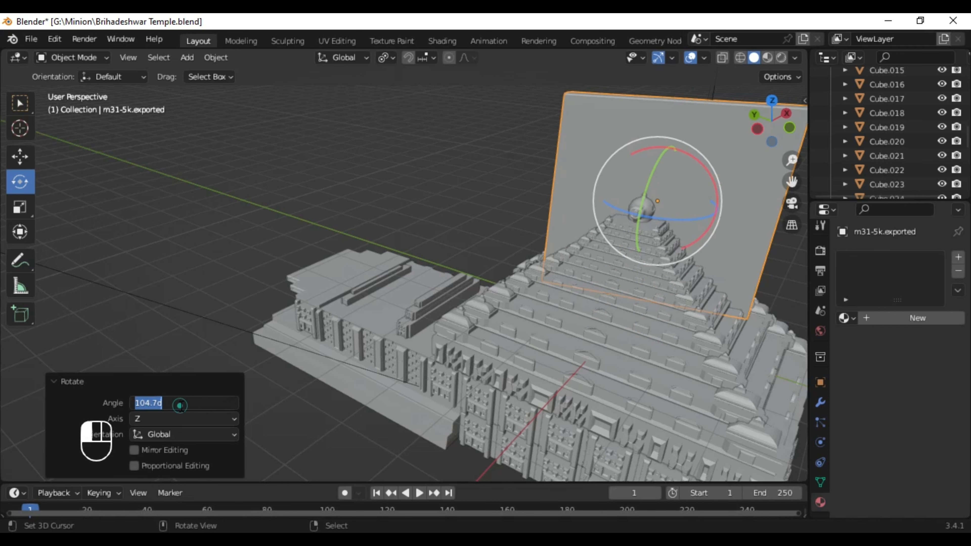
key("Return")
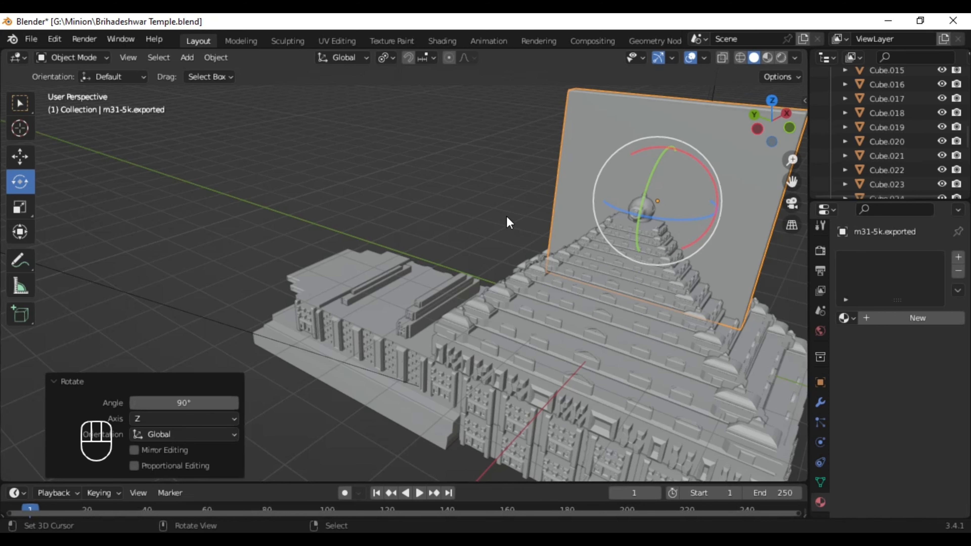
- Move the carved panel along the global X axis out of the pyramid and scale it down further
scroll(510, 222, "down", 4)
middle_click_drag(401, 209, 122, 147)
left_click(784, 123)
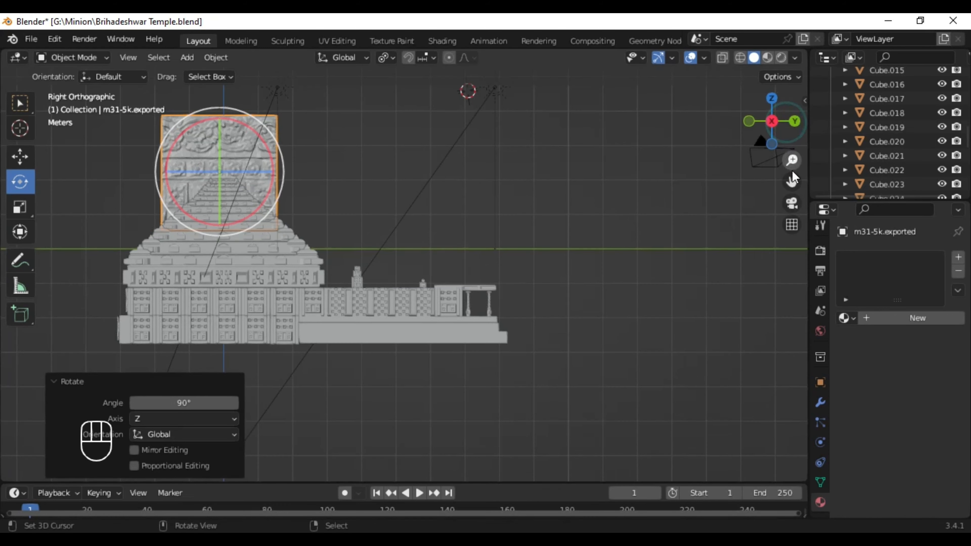
left_click(61, 381)
scroll(514, 195, "up", 5)
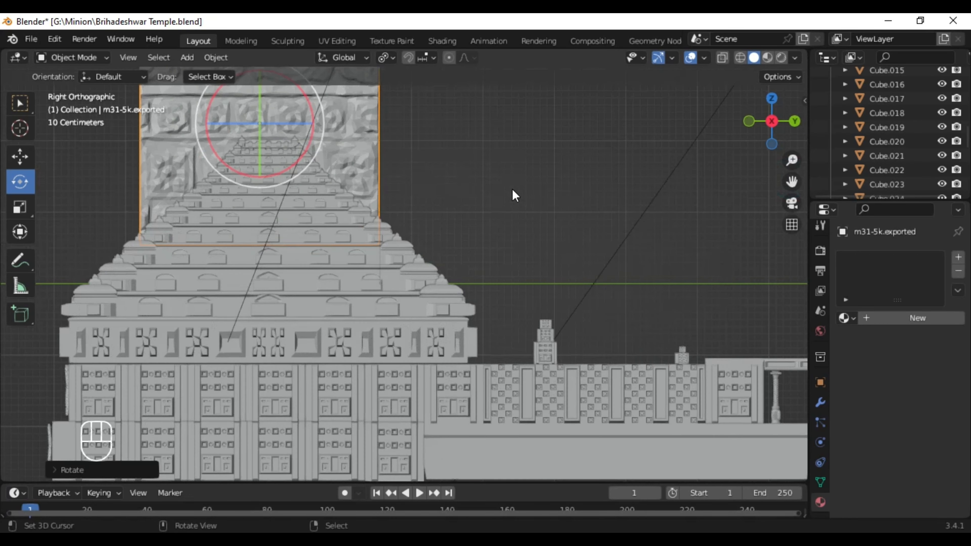
middle_click_drag(514, 195, 578, 219)
key("g")
key("y")
key("x")
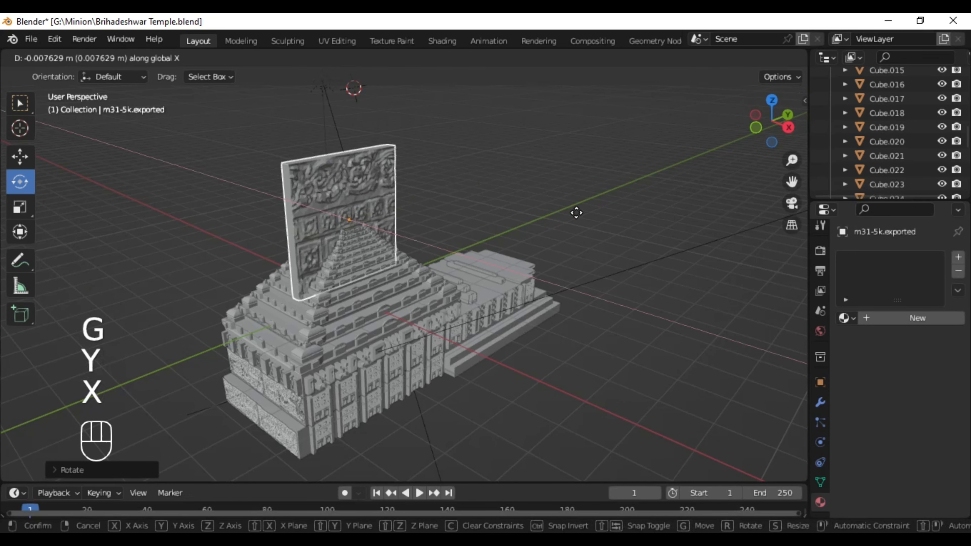
left_click(629, 252)
key("s")
left_click(482, 286)
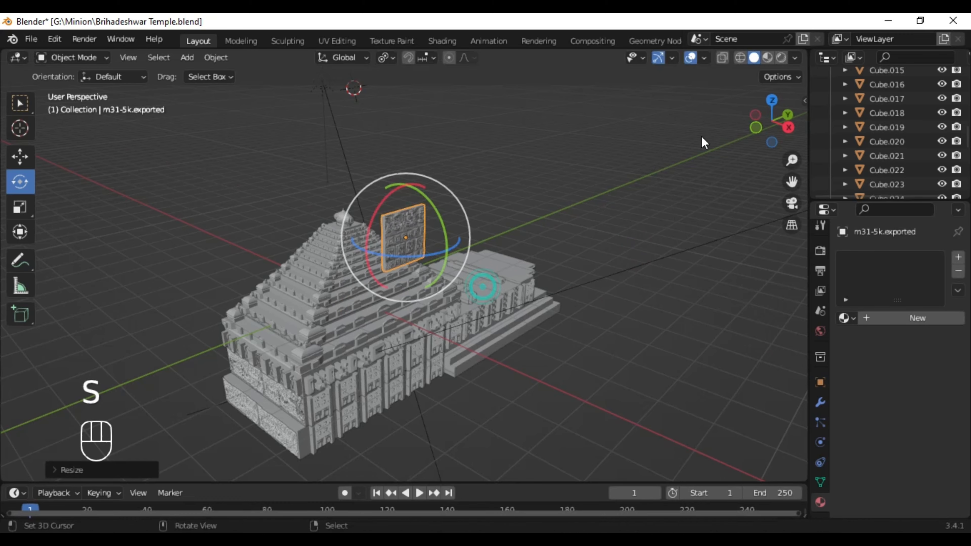
- Move the carved panel in the right orthographic view down to the temple's base, where the main block meets the front platform
left_click(787, 128)
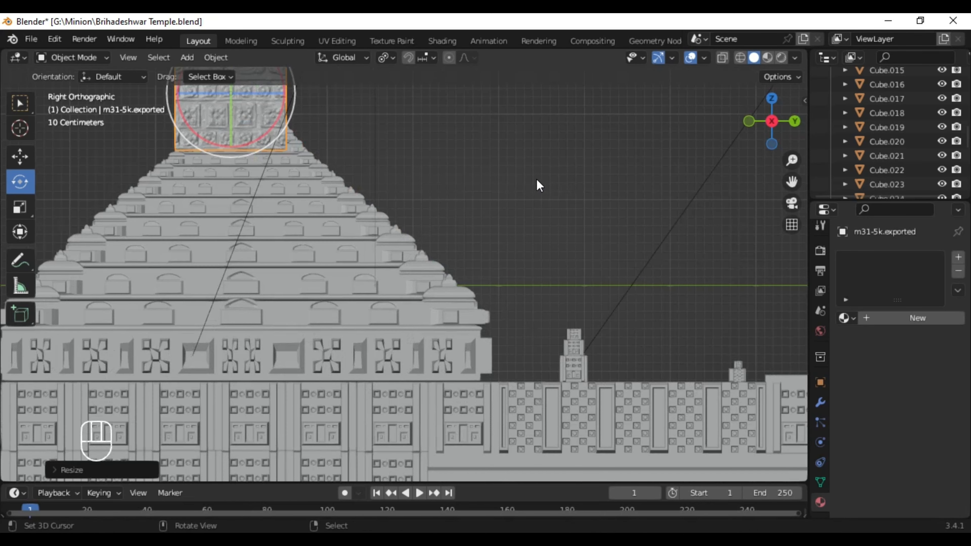
key("g")
left_click(520, 433)
scroll(526, 325, "up", 4)
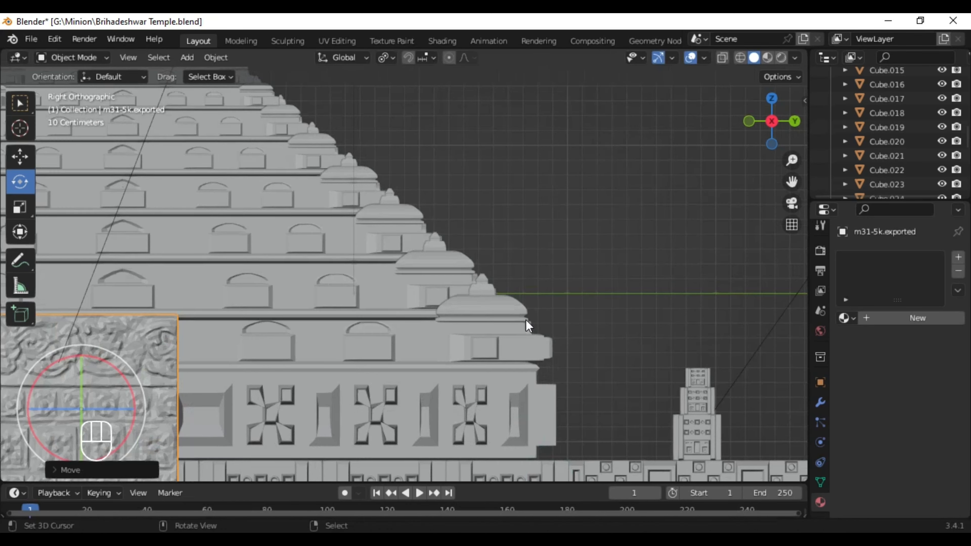
scroll(526, 325, "down", 5)
left_click_drag(795, 184, 723, 95)
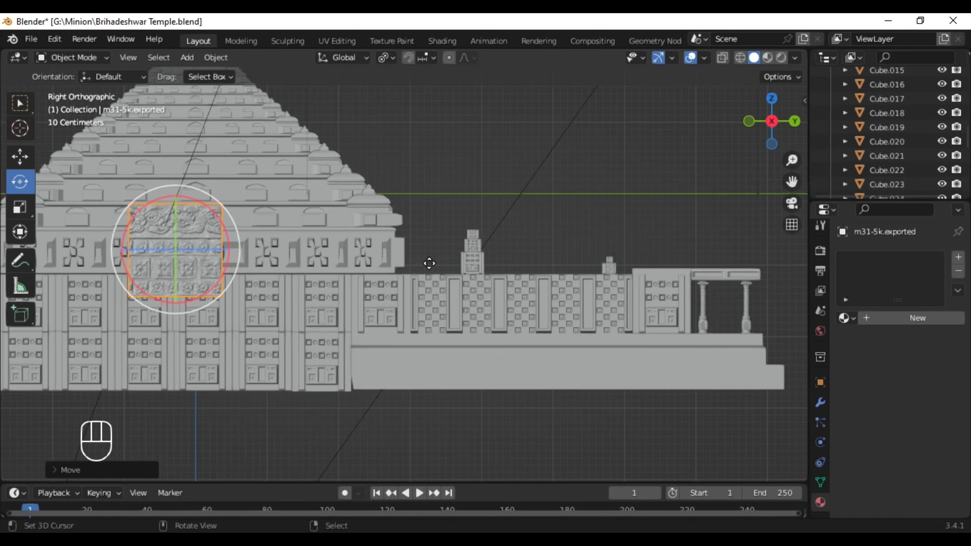
key("g")
left_click(644, 377)
- Examine the panel's placement against the temple's side walls from several angles, selecting wall sections Cube.026 and Cube.029
middle_click_drag(643, 376, 626, 367)
scroll(553, 364, "up", 4)
middle_click_drag(199, 340, 279, 342)
scroll(364, 358, "down", 2)
middle_click_drag(364, 358, 524, 344)
scroll(523, 344, "down", 2)
right_click(245, 356)
middle_click_drag(354, 389, 261, 385)
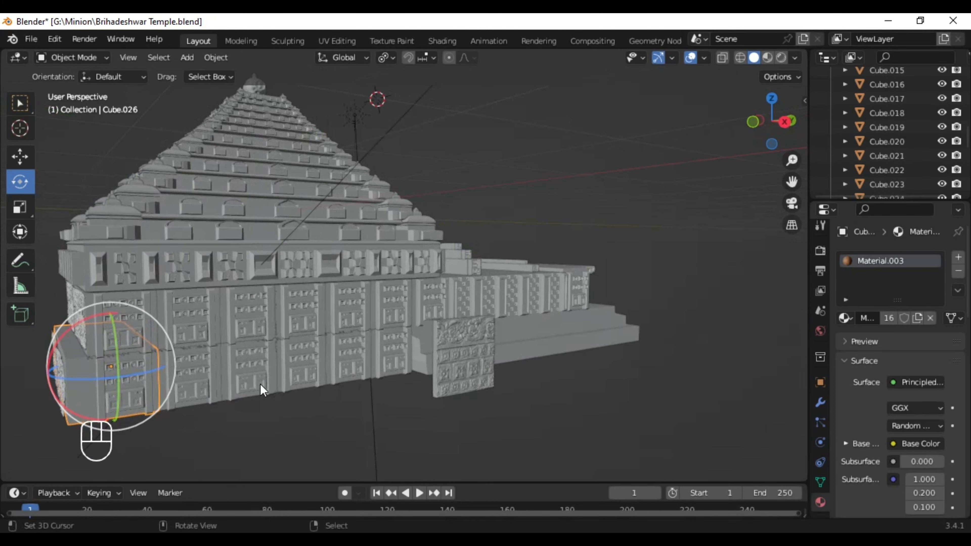
left_click(344, 378)
mouse_move(384, 385)
middle_mouse_down()
mouse_move(381, 321)
mouse_move(372, 392)
mouse_move(430, 380)
mouse_move(449, 390)
mouse_move(455, 379)
mouse_move(356, 396)
middle_mouse_up()
scroll(373, 392, "up", 2)
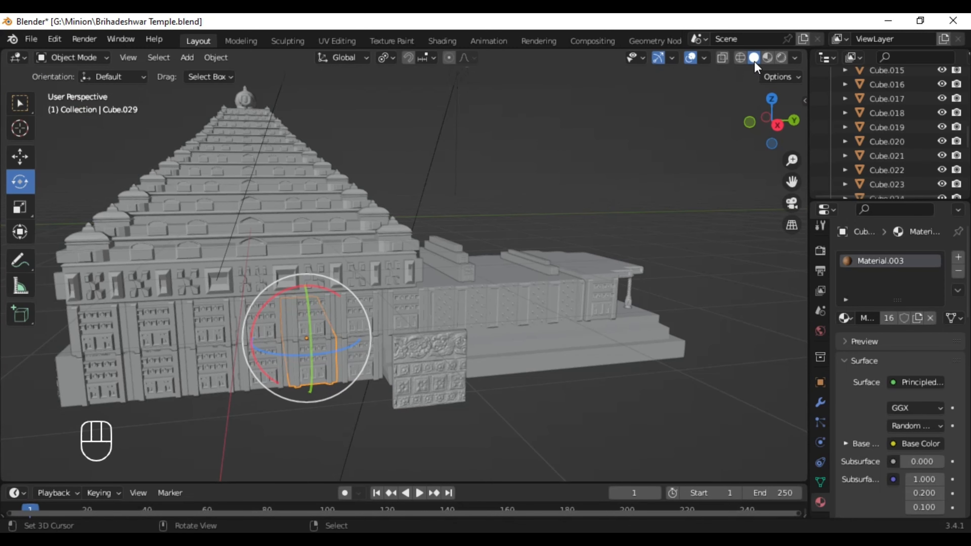
- Display the scene in material preview, select the carved panel and bring it up in the Shading workspace
left_click(767, 57)
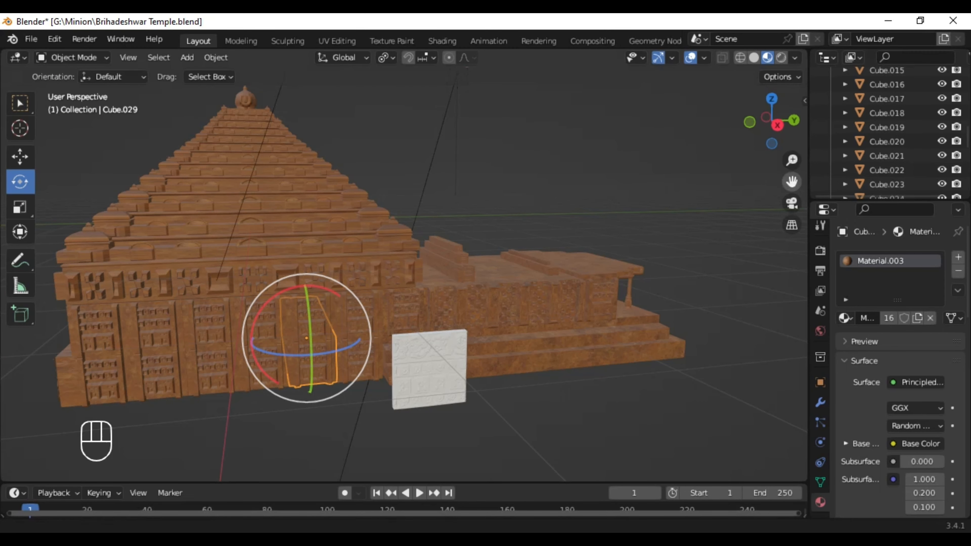
mouse_move(792, 183)
left_mouse_down()
mouse_move(812, 215)
mouse_move(792, 182)
left_mouse_up()
scroll(347, 249, "up", 4)
left_click(341, 295)
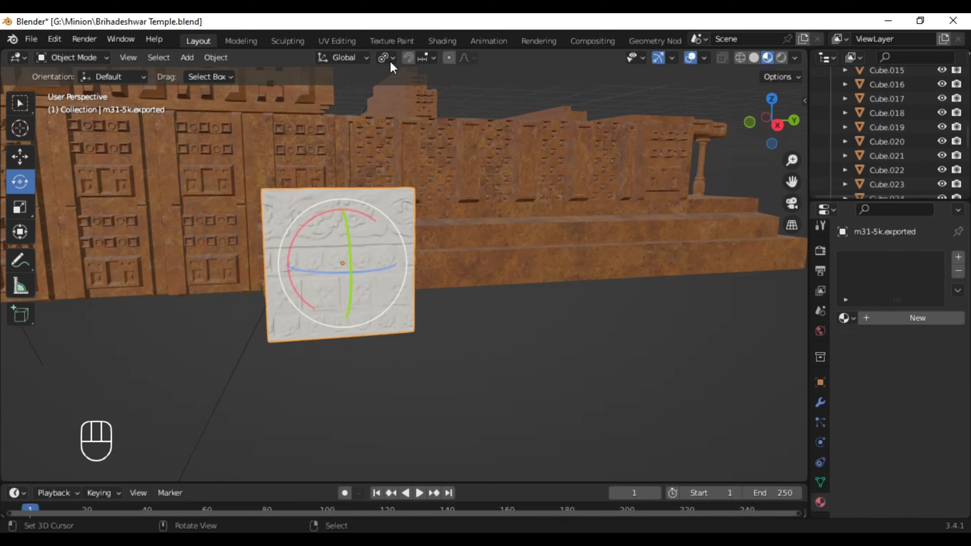
left_click(442, 41)
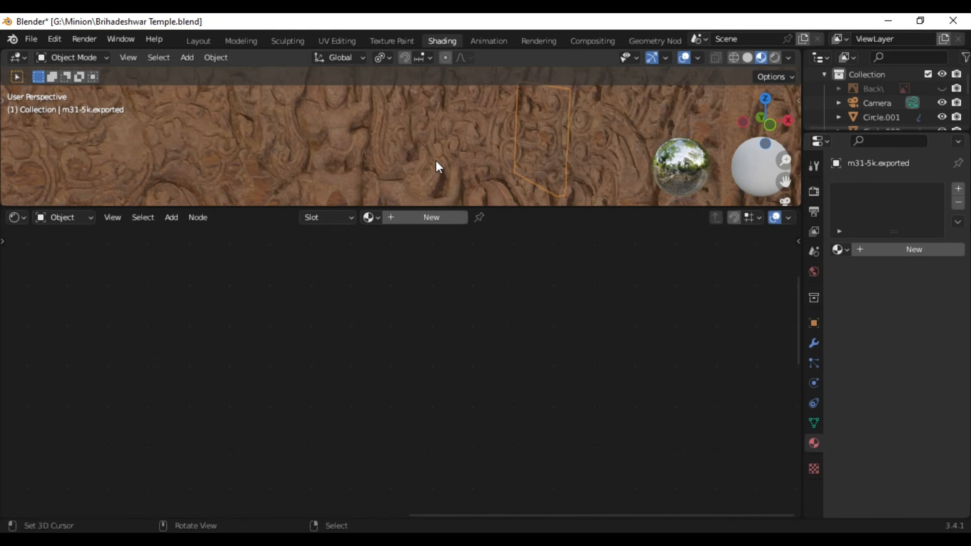
middle_click_drag(346, 149, 455, 168)
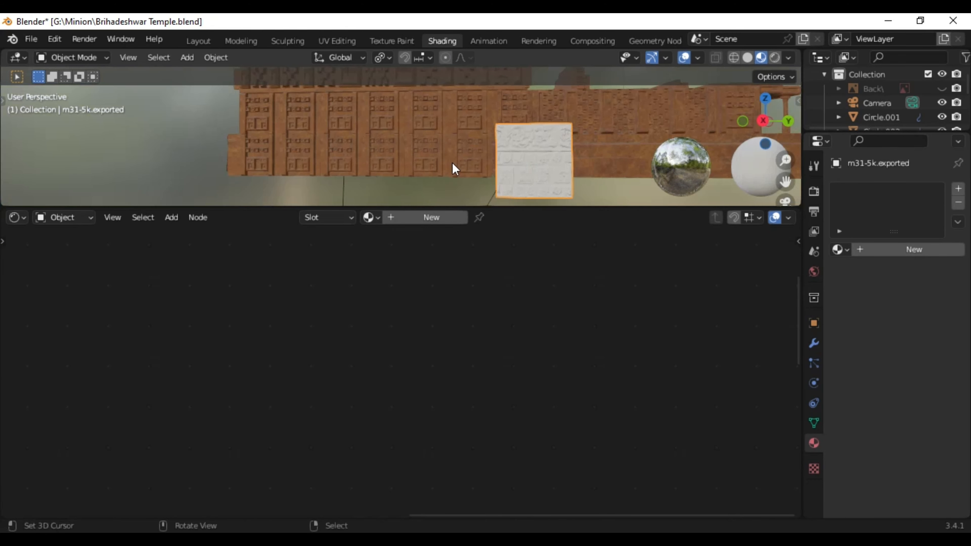
- Create a new material for the carved panel and apply a Principled Texture Setup with the m31 images from Temple Resources\Wall\pbr
left_click(431, 217)
key("Home")
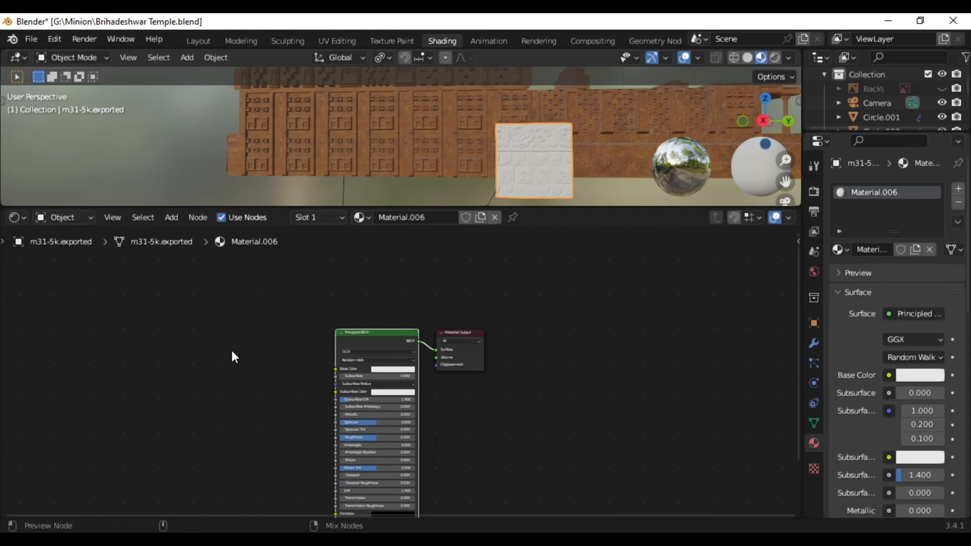
key("ctrl+shift+t")
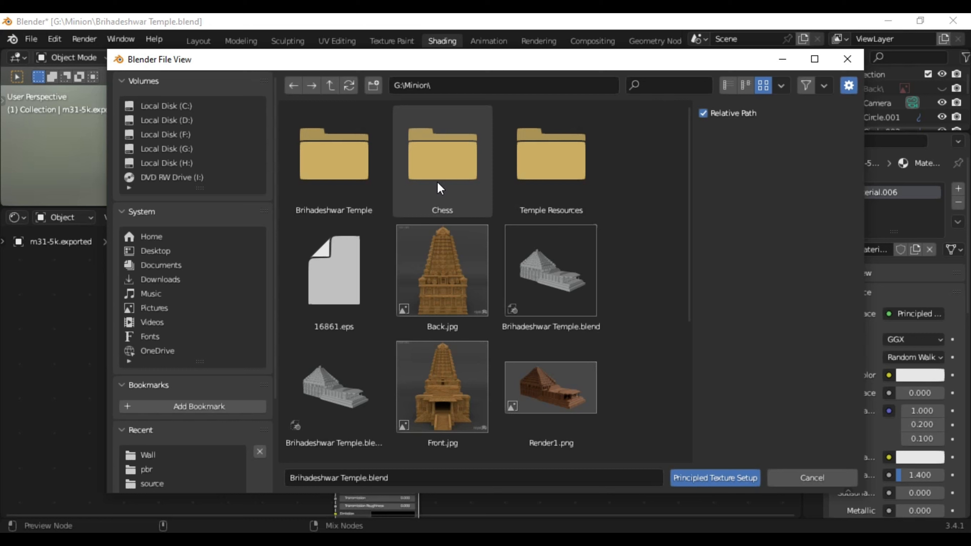
left_click(543, 186)
double_click(546, 177)
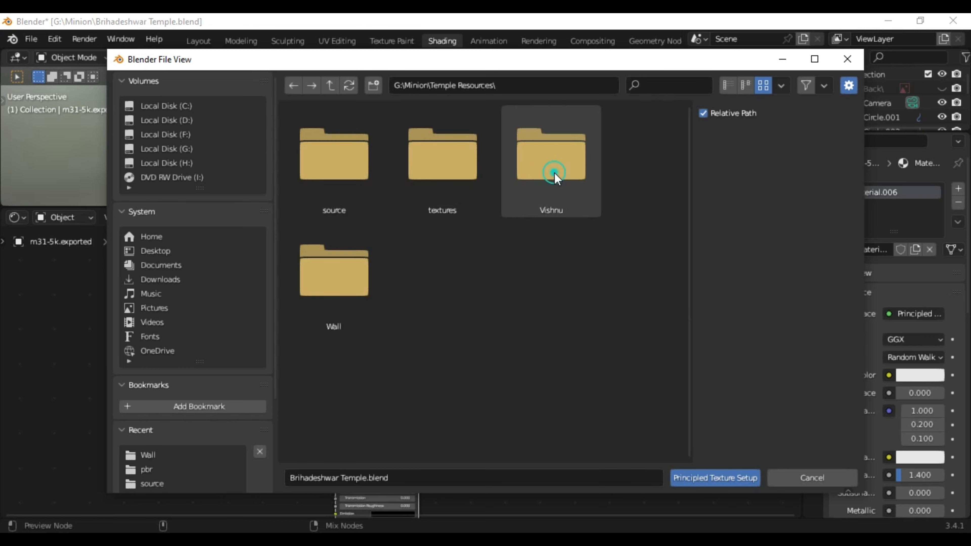
double_click(370, 273)
double_click(344, 161)
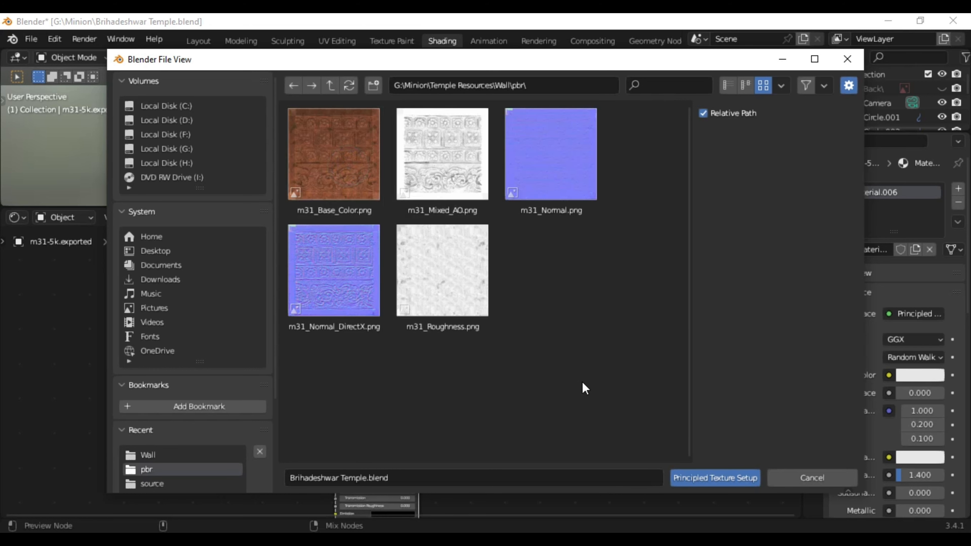
left_click_drag(336, 151, 668, 435)
left_click(690, 479)
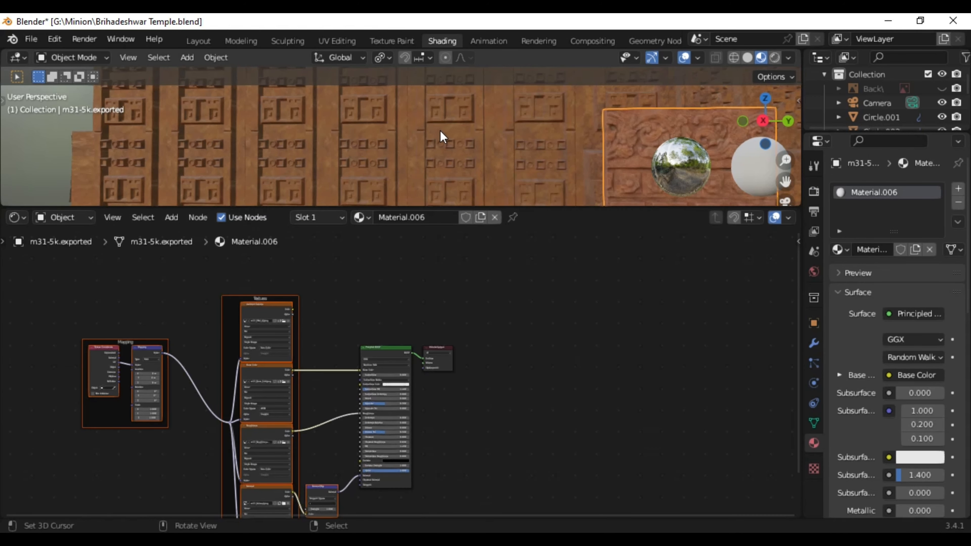
- Return to the Layout workspace and scale the carved panel down in the right orthographic view to about one wall section's width
left_click(193, 40)
scroll(527, 333, "up", 3)
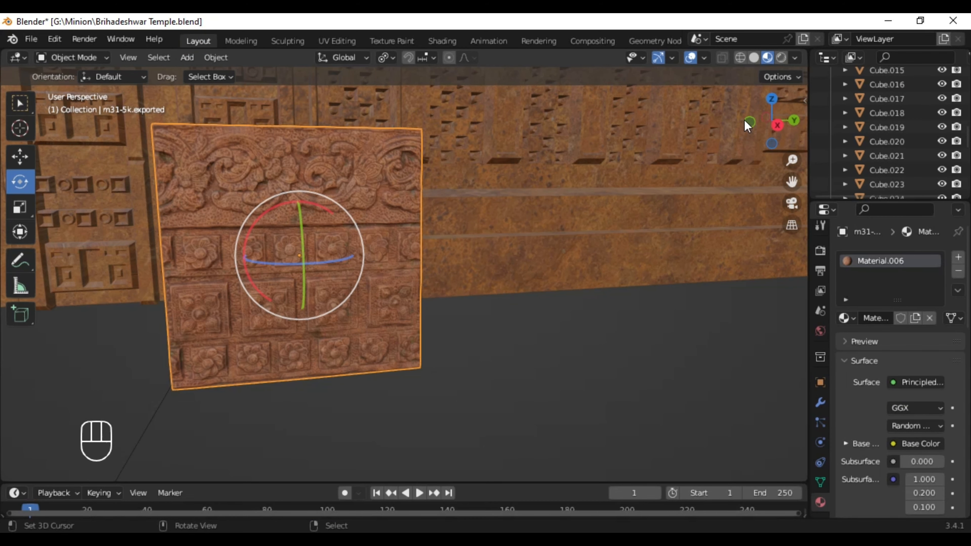
left_click(777, 125)
left_click_drag(790, 180, 940, 272)
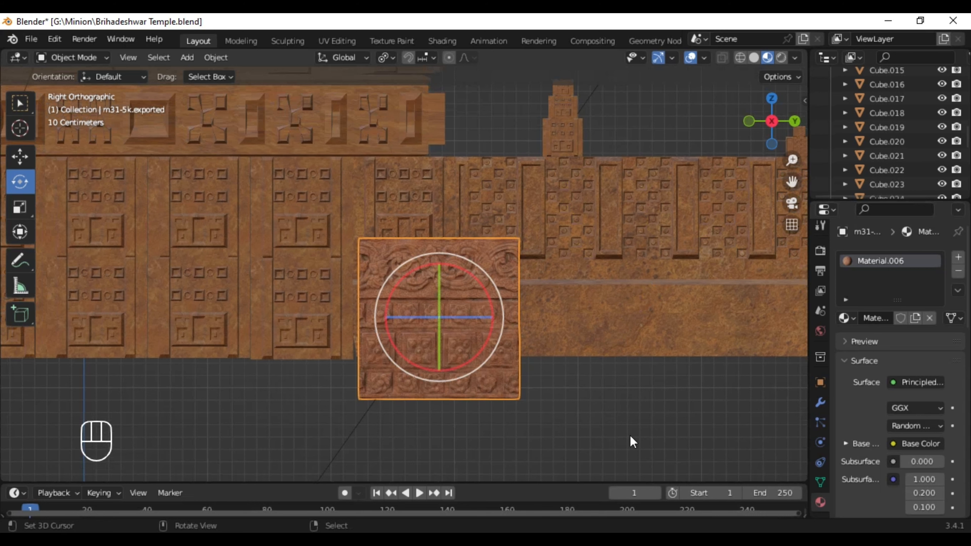
key("s")
left_click(561, 397)
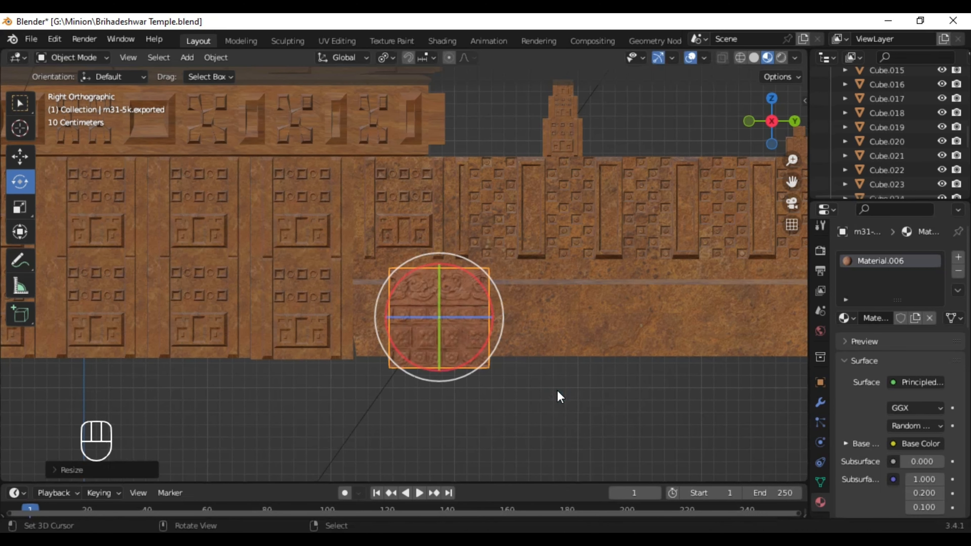
- Move the carved panel over the upper wall section nearest the front platform and push it along global X towards the wall
key("g")
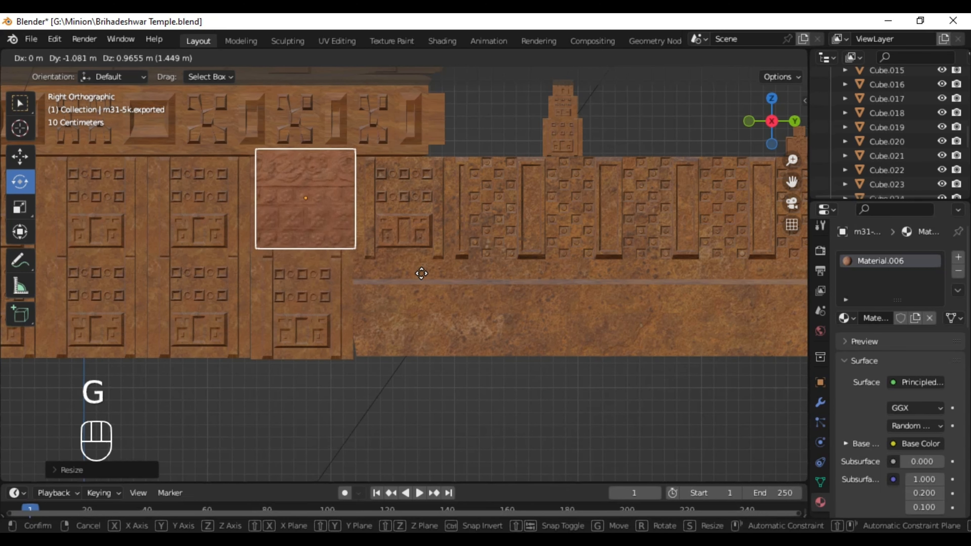
left_click(420, 281)
middle_click_drag(390, 275, 618, 327)
key("g")
key("x")
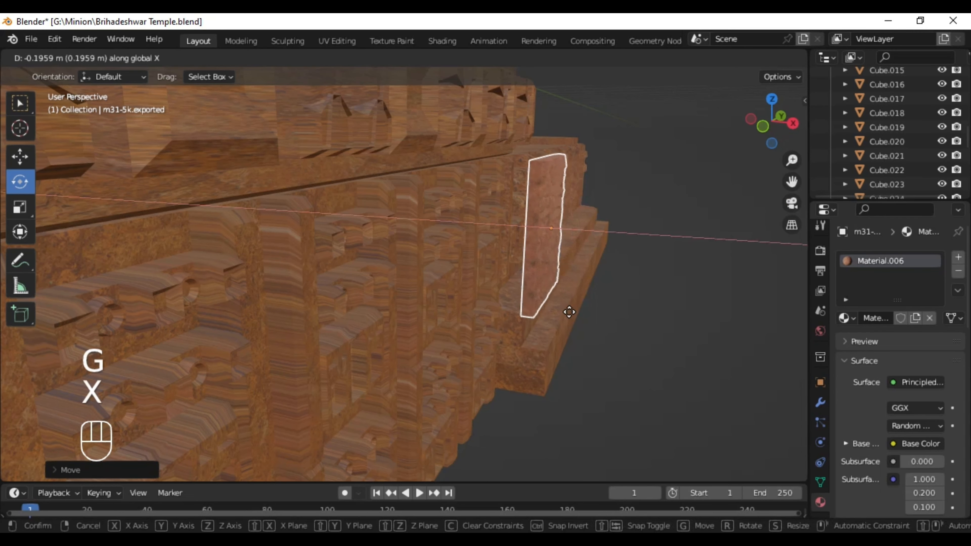
left_click(554, 309)
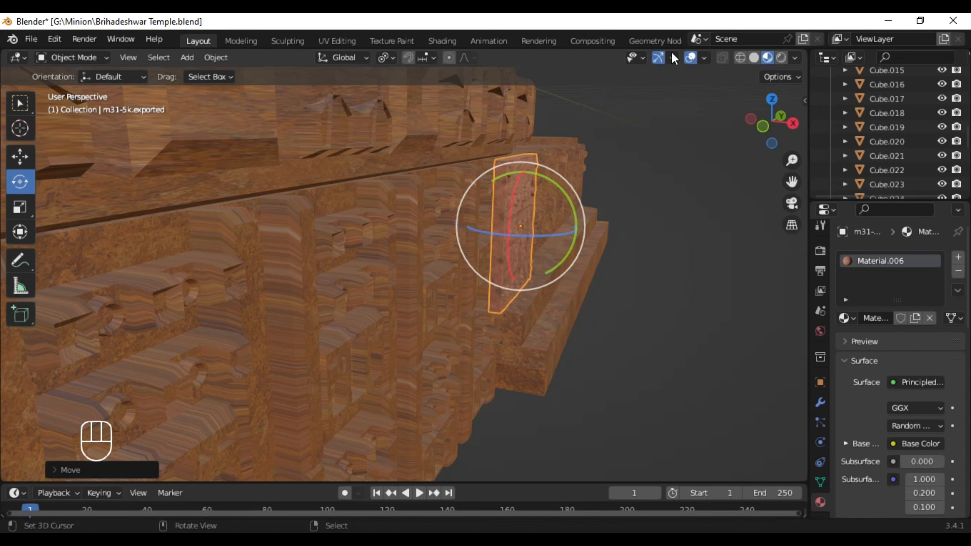
- Display the temple in solid shading in the right orthographic view and hide the carved panel
left_click(754, 58)
mouse_move(632, 137)
middle_mouse_down()
mouse_move(546, 148)
mouse_move(717, 141)
middle_mouse_up()
key("KP_5")
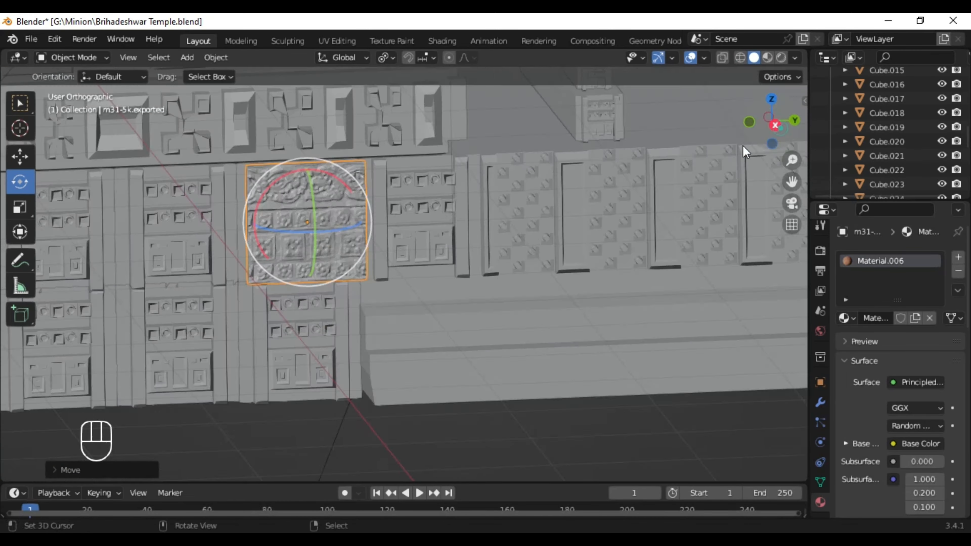
scroll(563, 203, "down", 2)
scroll(573, 200, "up", 2)
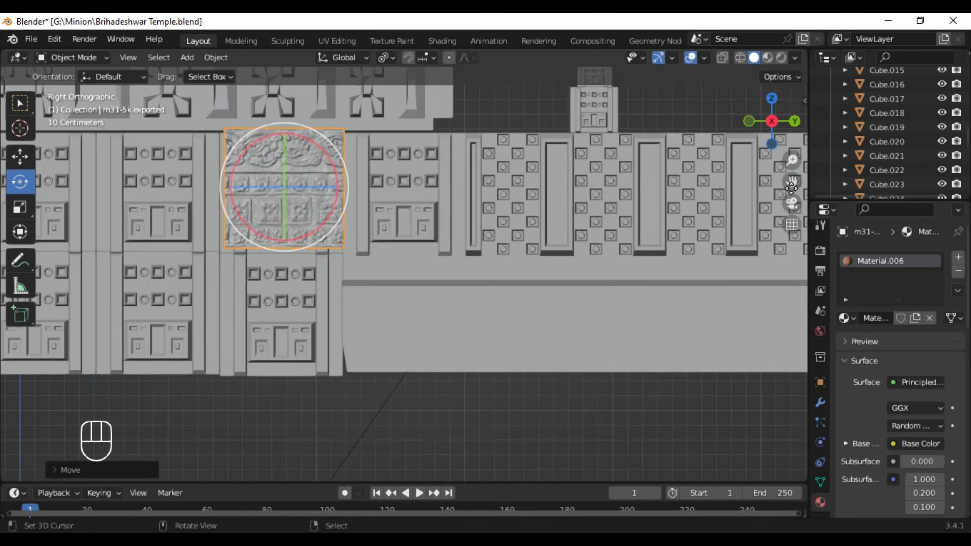
left_click_drag(791, 187, 898, 216)
key("h")
- Edit upper wall section Cube.013 in vertex mode and delete all vertices inside its outer border, using X-ray for the selection
key("Tab")
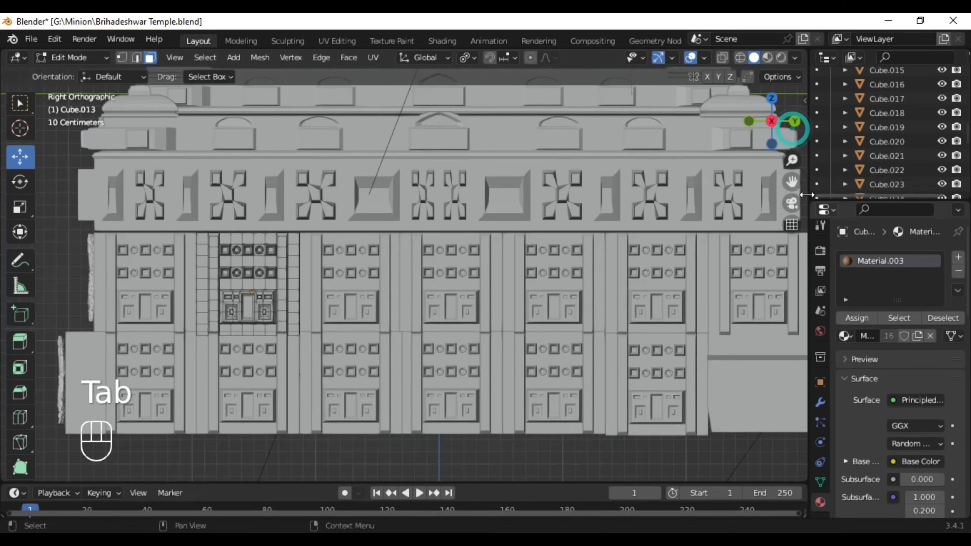
left_click_drag(791, 182, 896, 180)
left_click(122, 57)
scroll(477, 145, "up", 4)
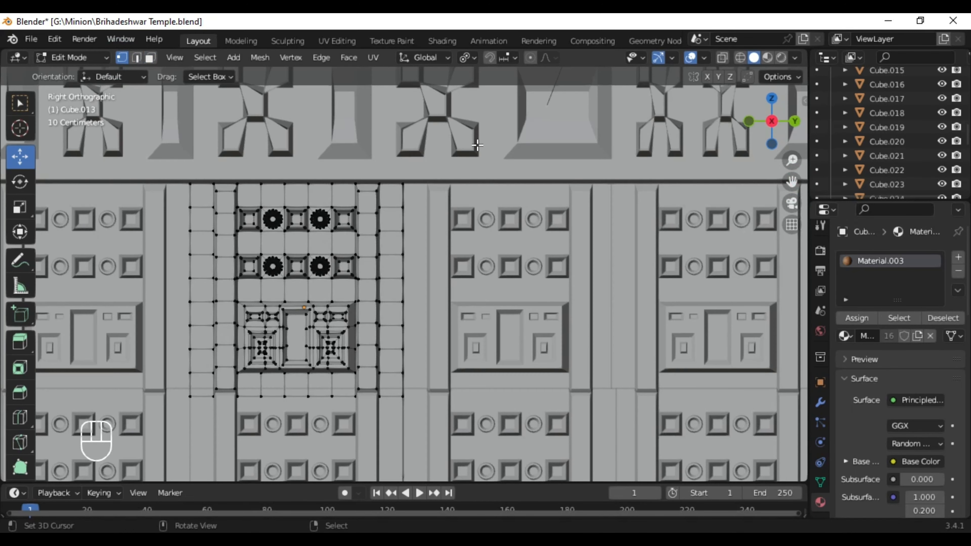
left_click(722, 58)
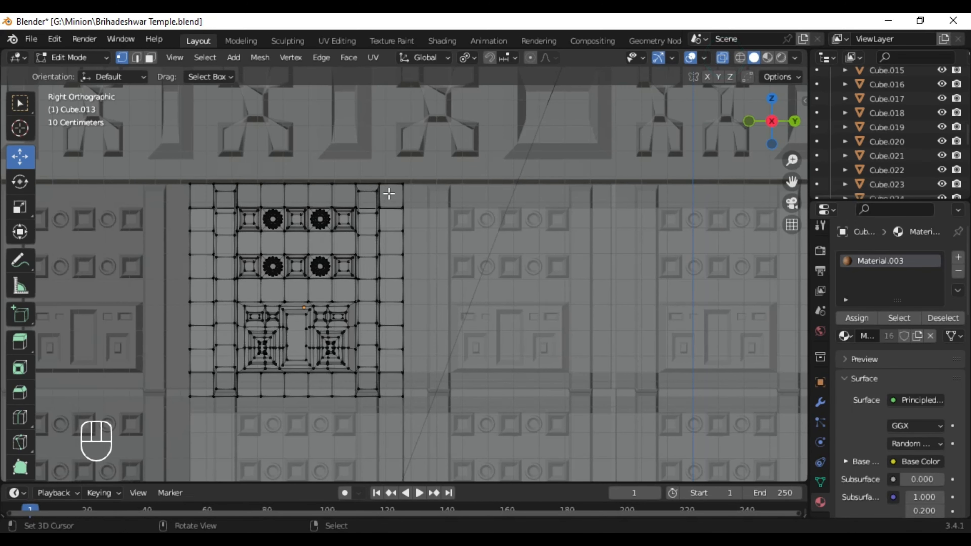
left_click_drag(389, 193, 207, 378)
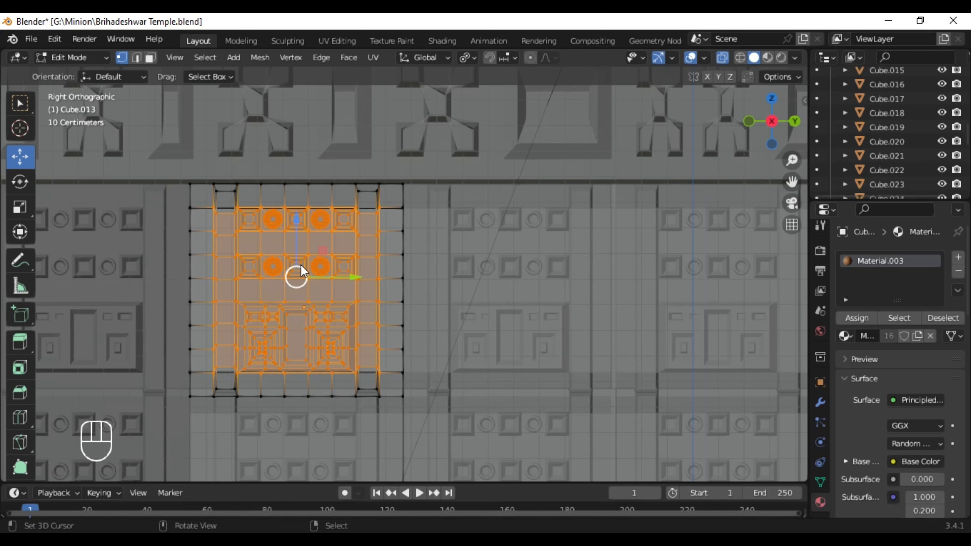
key("x")
left_click(291, 260)
middle_click_drag(329, 256, 702, 66)
left_click(720, 57)
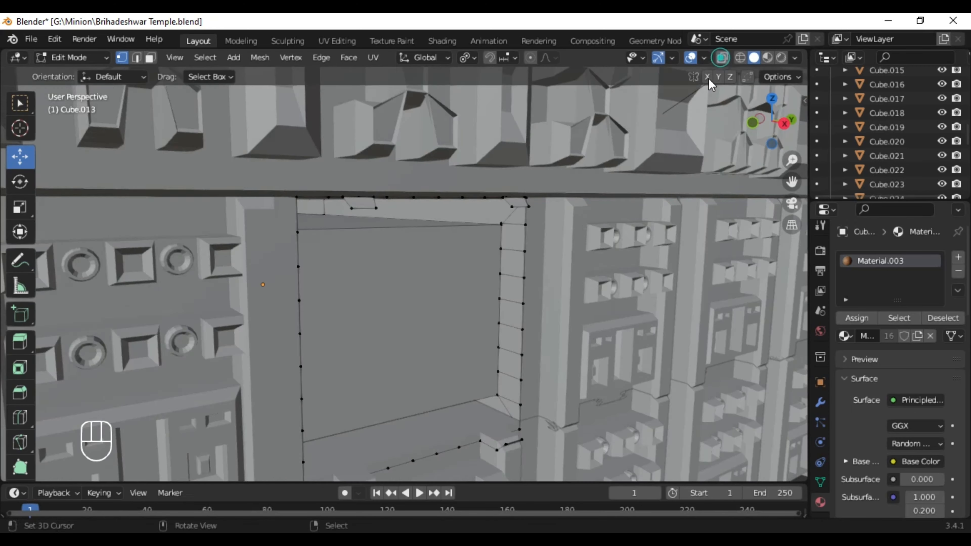
- Delete the two leftover pilaster ends along the upper edge of the opening in Cube.013
middle_click_drag(562, 214, 386, 257)
scroll(381, 258, "up", 2)
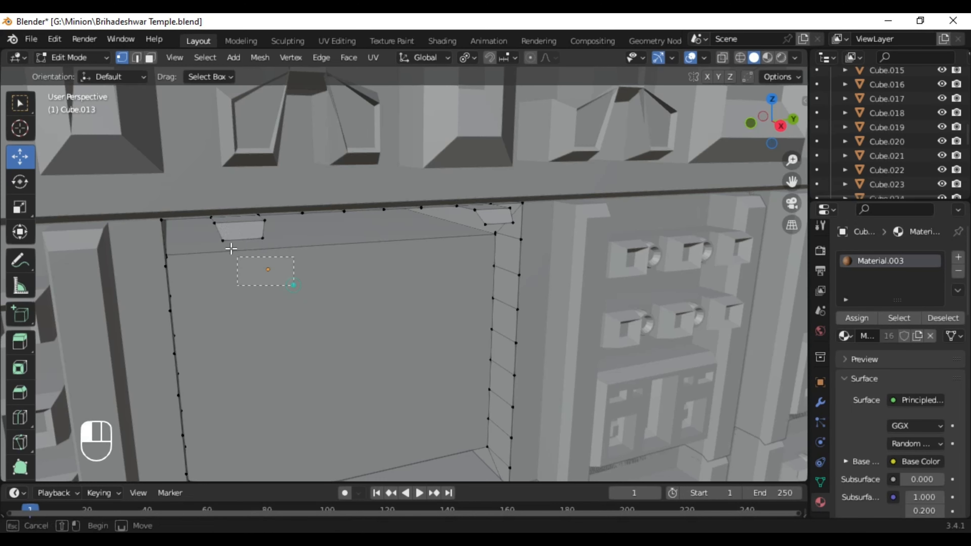
key("x")
left_click(340, 272)
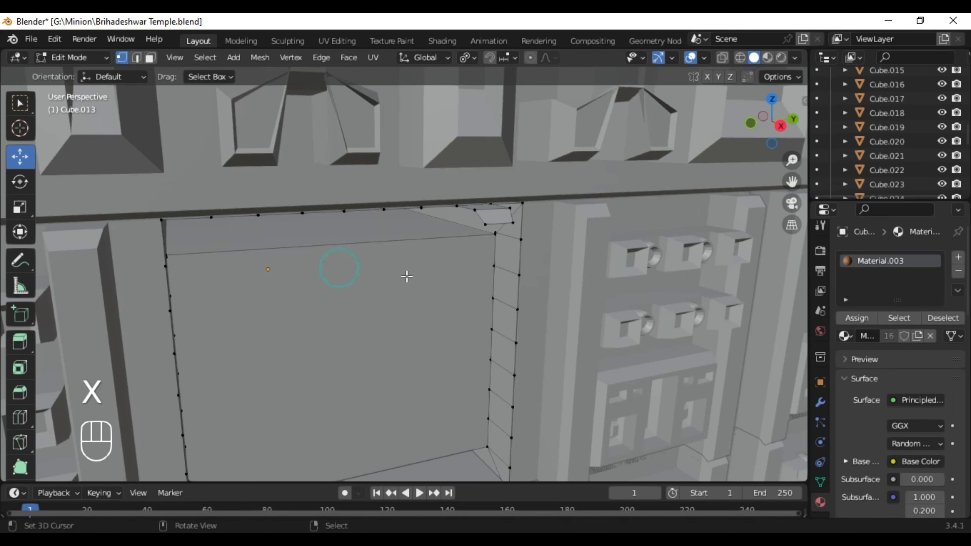
middle_click_drag(405, 275, 381, 275)
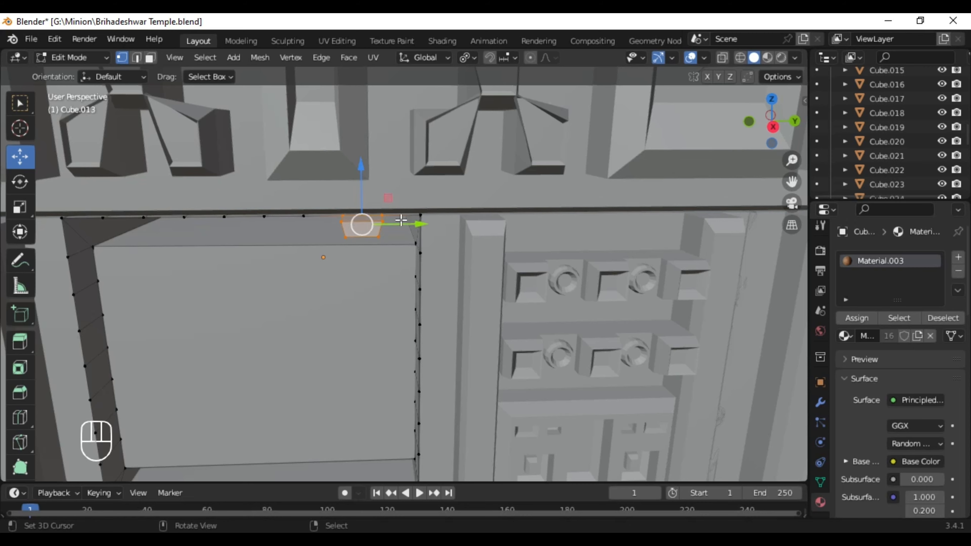
key("x")
left_click(347, 266)
- Delete the two leftover pilaster ends along the lower edge of the opening in Cube.013
scroll(344, 282, "down", 3)
middle_click_drag(344, 282, 368, 282)
scroll(368, 282, "up", 1)
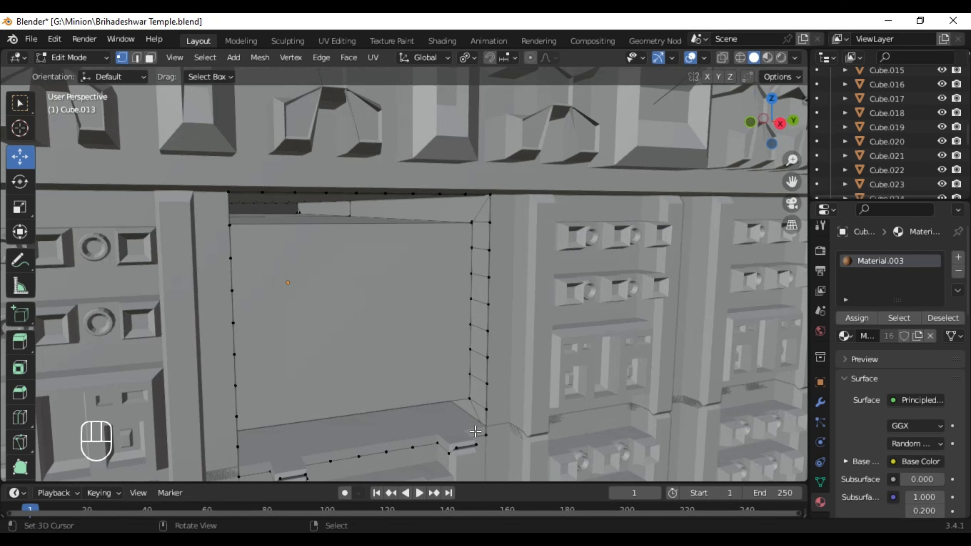
middle_click_drag(355, 327, 344, 285)
scroll(344, 285, "up", 2)
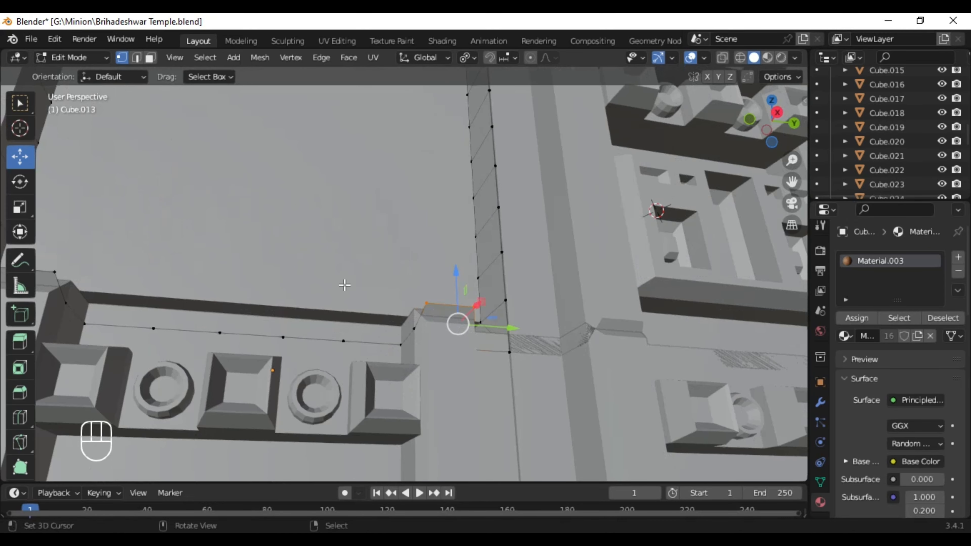
key("x")
left_click(351, 275)
scroll(249, 264, "down", 2)
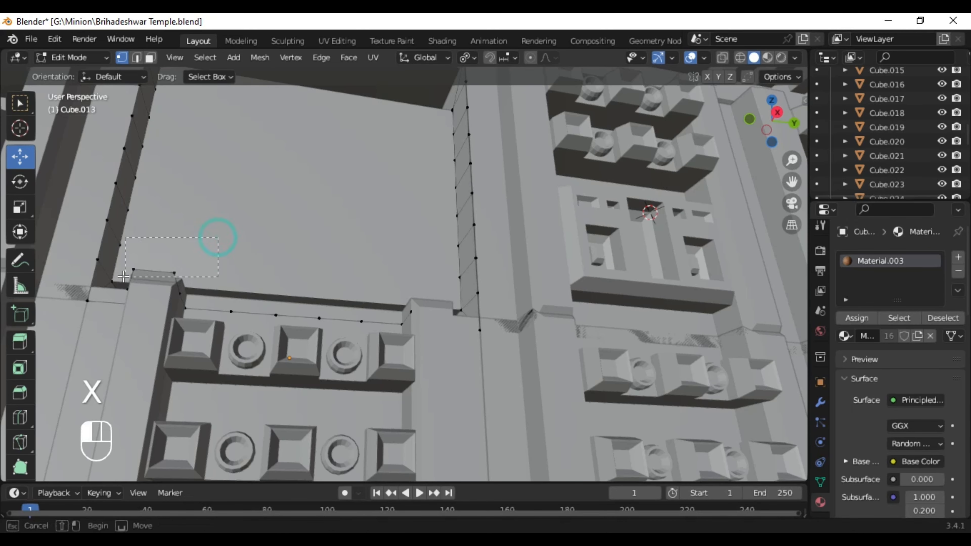
left_click_drag(124, 276, 123, 276)
key("x")
left_click(264, 204)
- Select the entire mesh of Cube.013 and isolate it in local view
middle_click_drag(260, 173, 373, 245)
scroll(329, 251, "up", 2)
scroll(330, 252, "down", 2)
scroll(373, 245, "up", 2)
left_click_drag(792, 184, 724, 57)
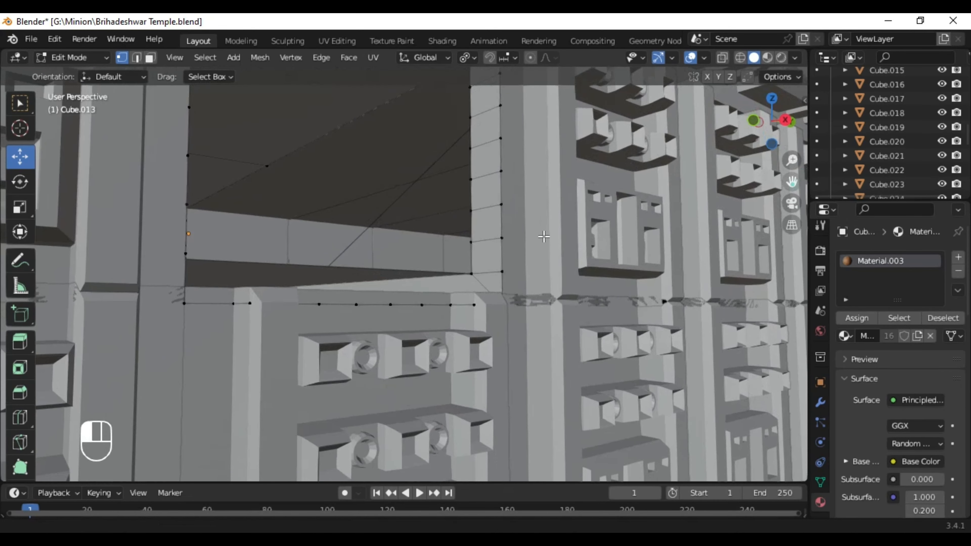
middle_click_drag(428, 264, 445, 300)
right_click(507, 299)
key("l")
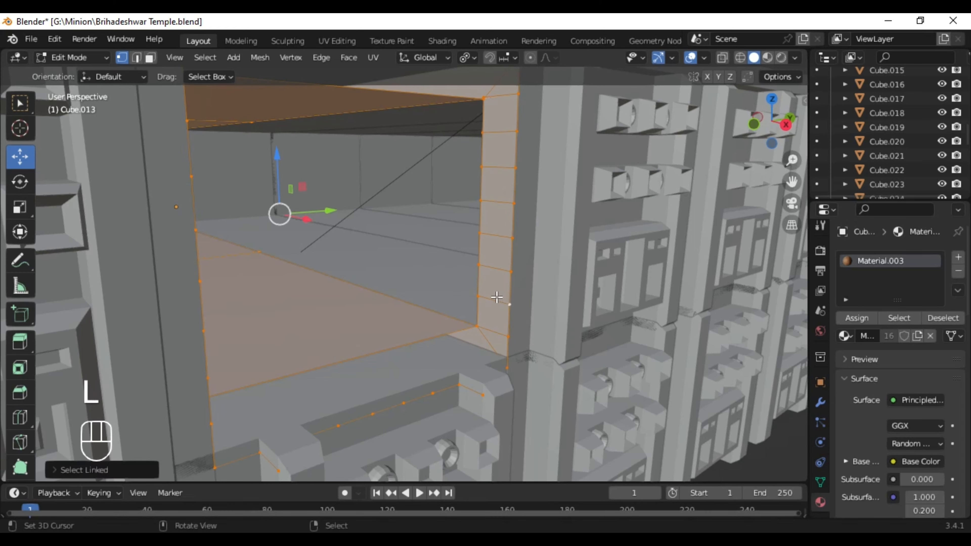
middle_click_drag(426, 340, 452, 408)
left_click(425, 364)
key("a")
key("slash")
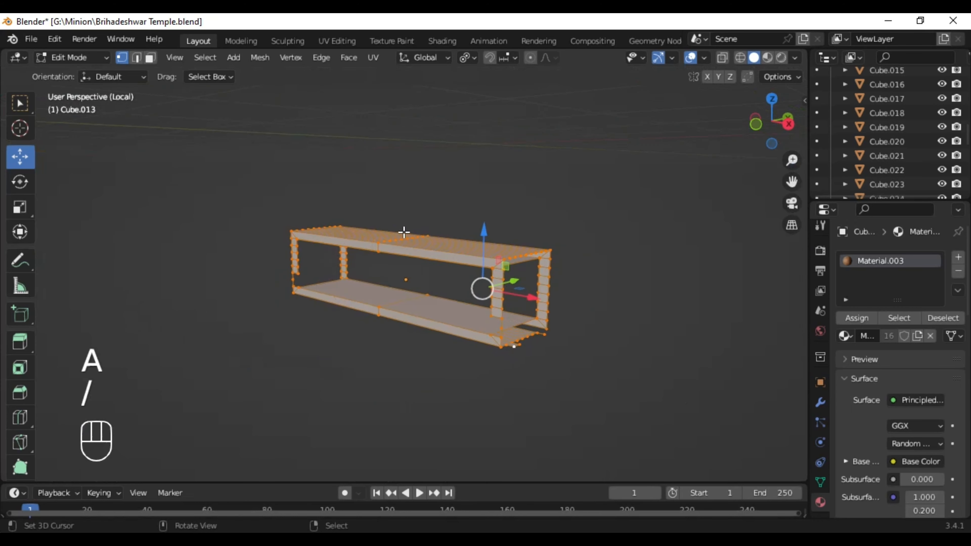
- Delete the vertices at the positive X end of the frame in the top orthographic view, with X-ray on for the selection
left_click(771, 98)
left_click_drag(792, 186, 555, 166)
scroll(708, 189, "up", 2)
left_click(721, 66)
left_click_drag(635, 113, 493, 344)
key("Delete")
left_click(634, 231)
scroll(617, 230, "down", 3)
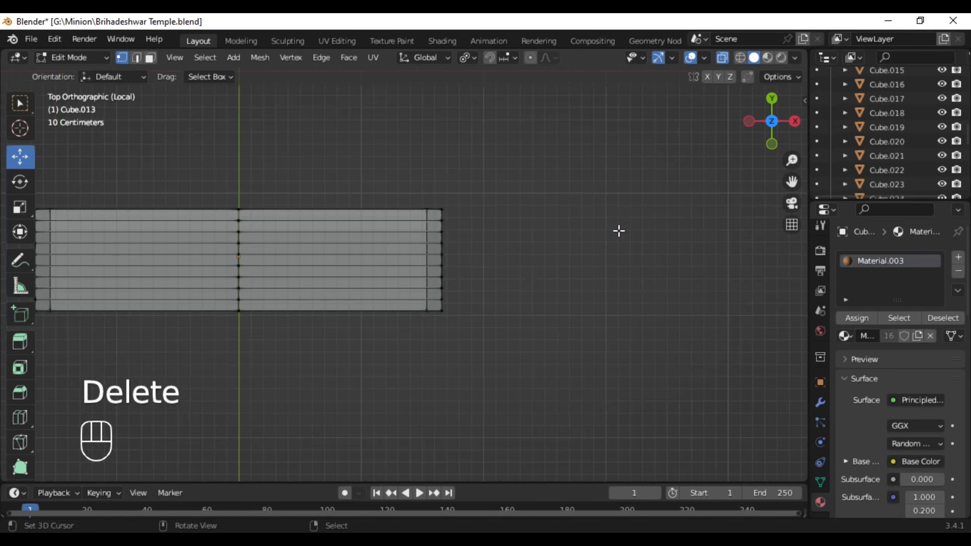
middle_click_drag(617, 229, 538, 228)
left_click(721, 63)
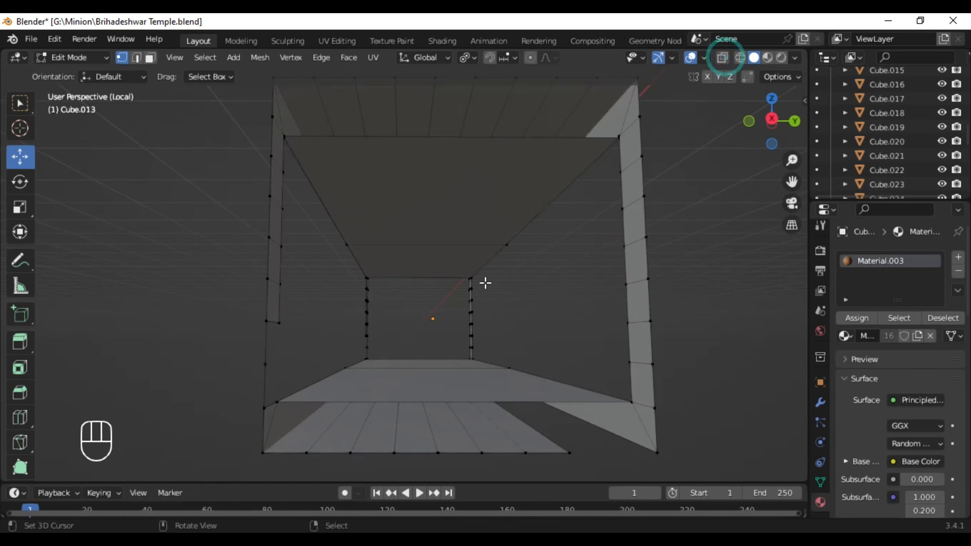
- Fill a face across the lower front edge of the frame between the two corner posts
middle_click_drag(485, 282, 558, 325)
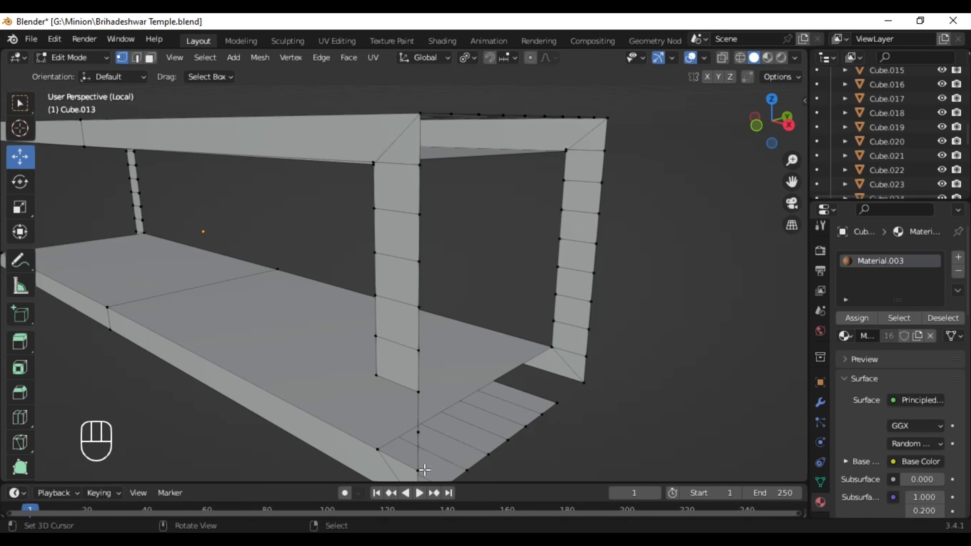
right_click(587, 358, "ctrl")
key("f")
- Try to fill the gap along the frame's underside at the front corner, and undo the attempt
middle_click_drag(632, 368, 567, 243)
right_click(665, 215, "ctrl")
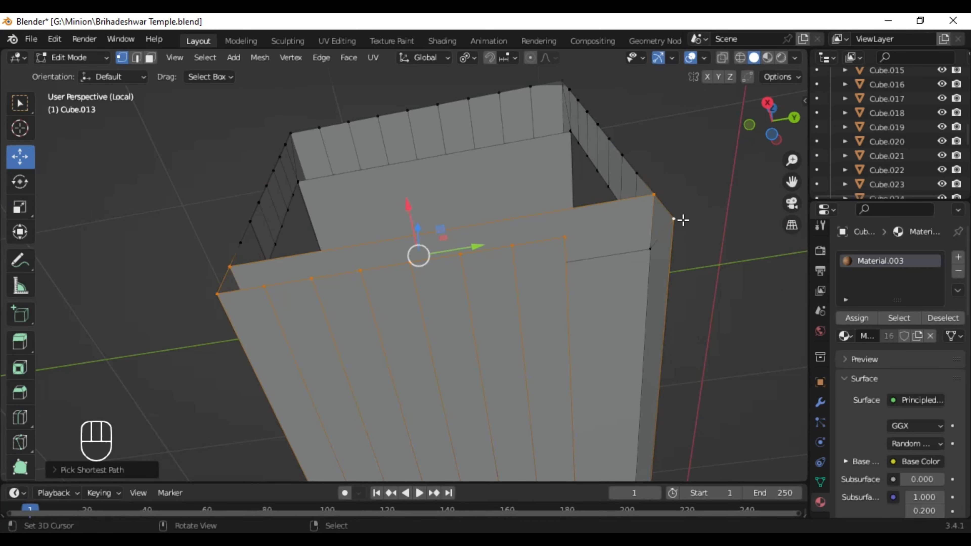
key("f")
key("ctrl+z")
- Fill the missing strip along the frame's underside between its bottom faces and the side edge
scroll(552, 262, "down", 3)
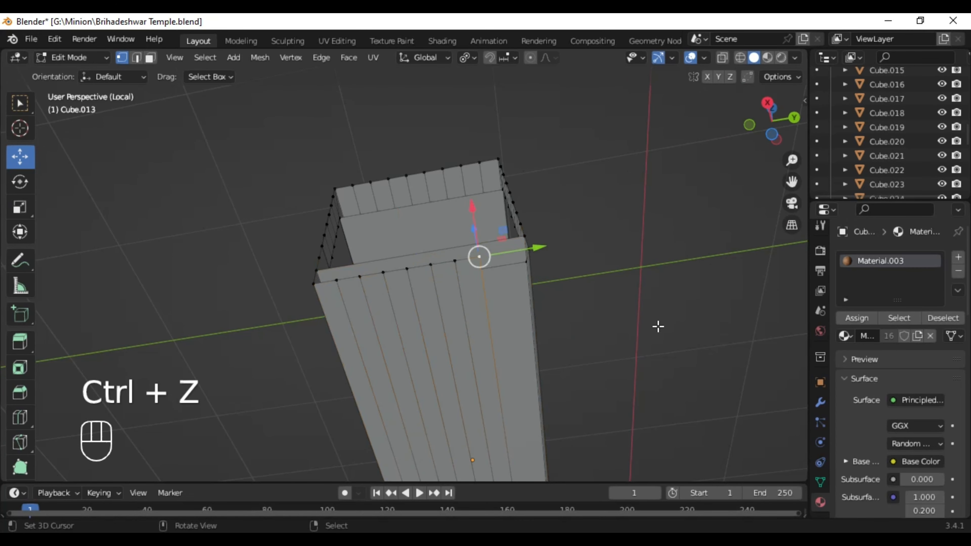
middle_click_drag(657, 326, 528, 403)
right_click(524, 394, "ctrl")
middle_click_drag(472, 265, 566, 310)
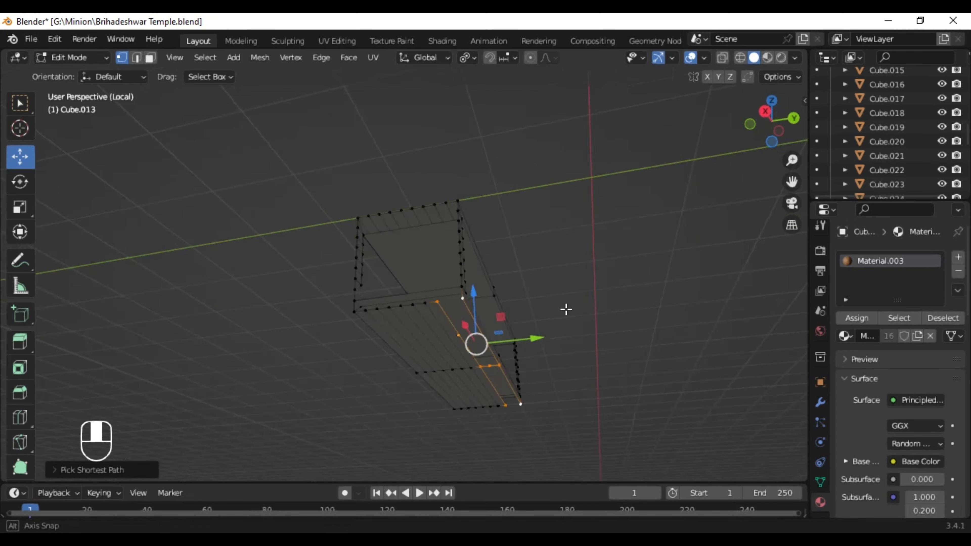
key("f")
- Fill the gaps beneath the frame's upper end edge and at the foot of the front corner post
middle_click_drag(501, 297, 560, 158)
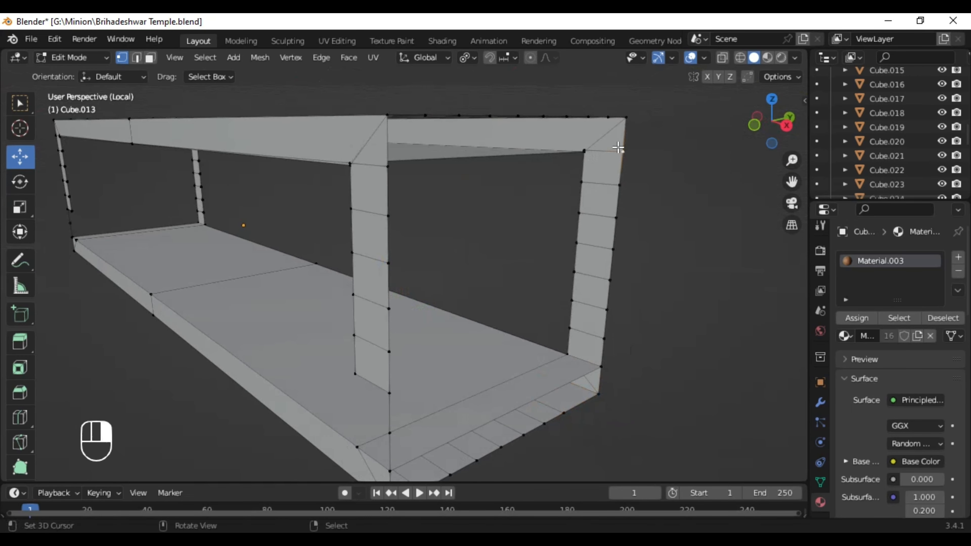
middle_click_drag(618, 147, 336, 200)
right_click(256, 192, "ctrl")
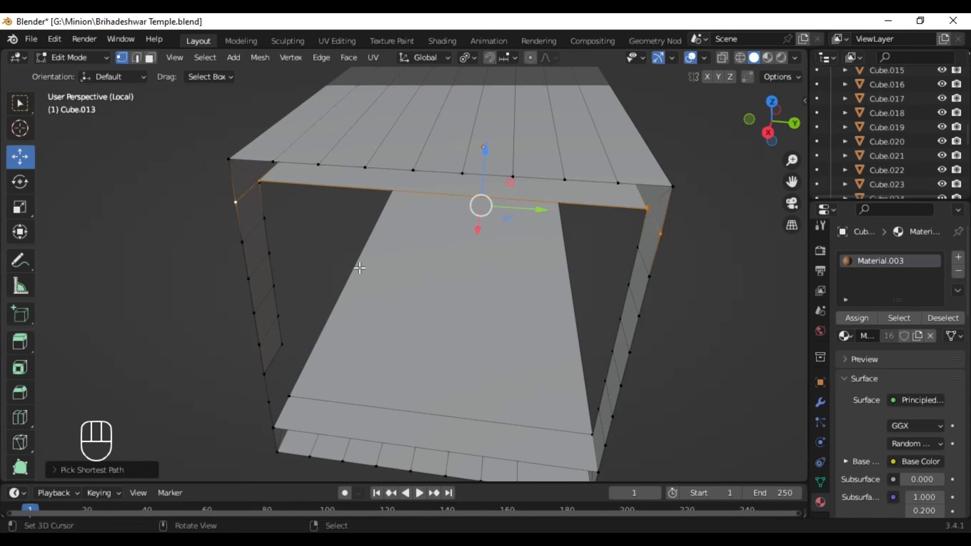
key("f")
middle_click_drag(359, 268, 478, 375)
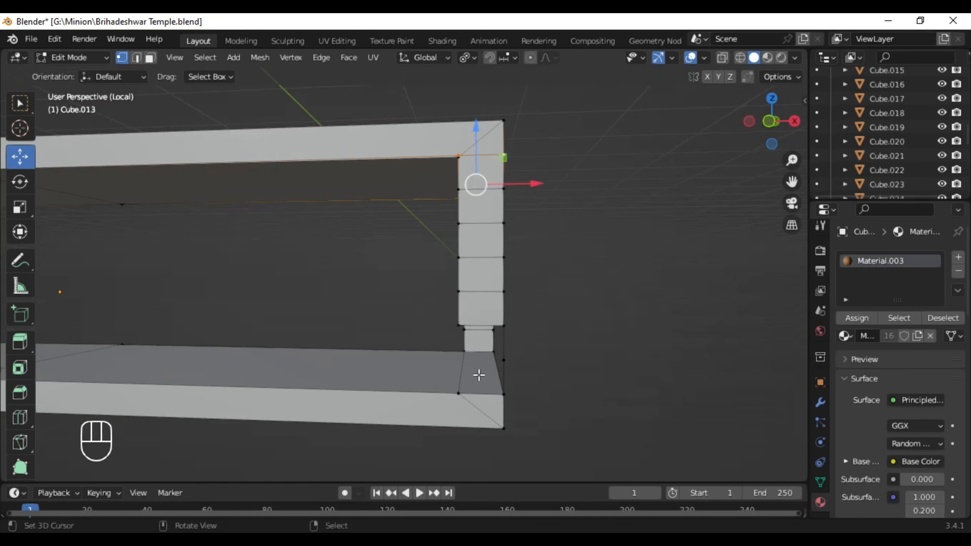
right_click(465, 321, "ctrl")
middle_click_drag(651, 343, 495, 264)
- Return to Object Mode, leave local view and reveal all hidden objects of the temple
key("Tab")
key("KP_Divide")
key("alt+h")
scroll(624, 420, "down", 6)
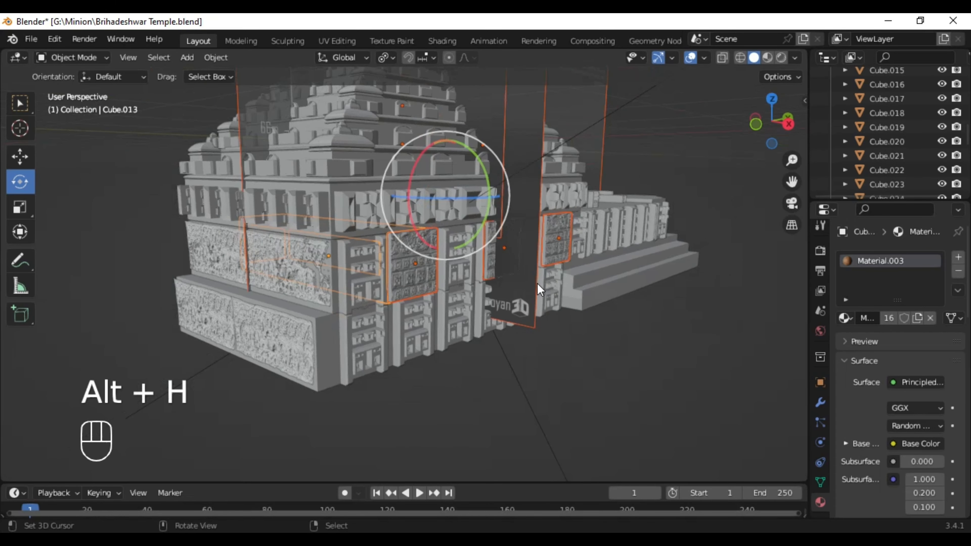
- Hide the Front, Back and other reference image planes standing around the temple
scroll(443, 214, "up", 5)
left_click(526, 113)
scroll(528, 126, "down", 2)
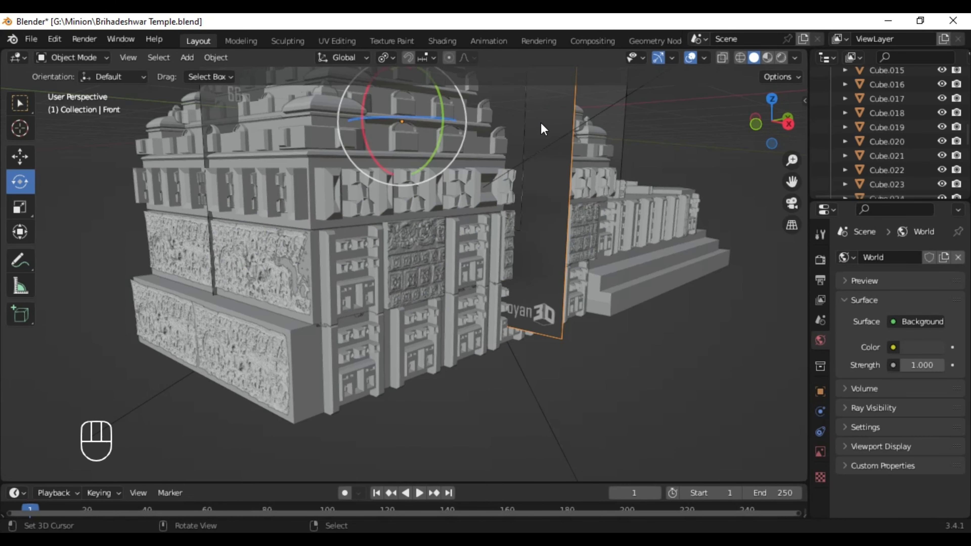
key("h")
scroll(542, 134, "down", 4)
key("h")
left_click(461, 111)
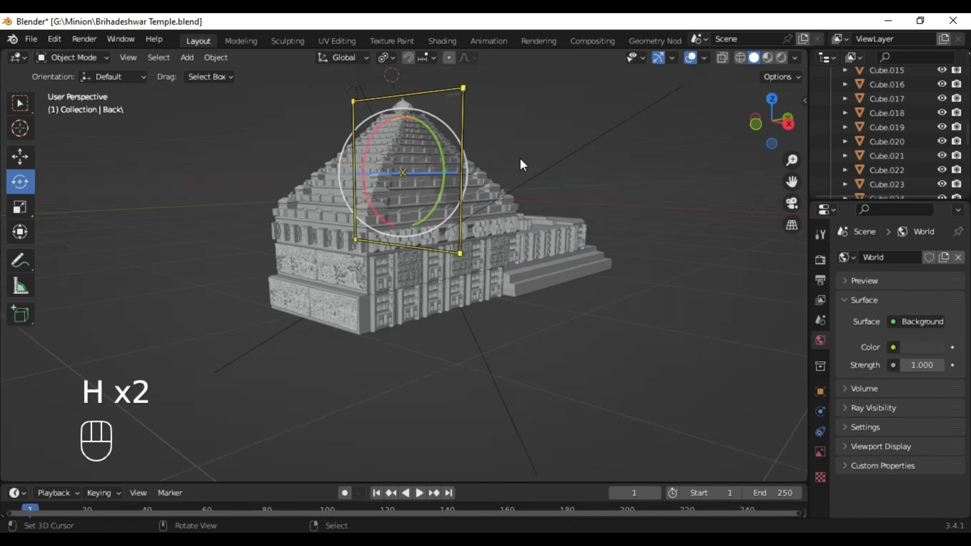
key("h")
- Isolate the Cube.013 frame together with its carved relief panel in local view
scroll(556, 307, "up", 10)
left_click(469, 286)
middle_click_drag(468, 285, 401, 249)
scroll(420, 323, "down", 2)
left_click(344, 155)
scroll(343, 151, "down", 7)
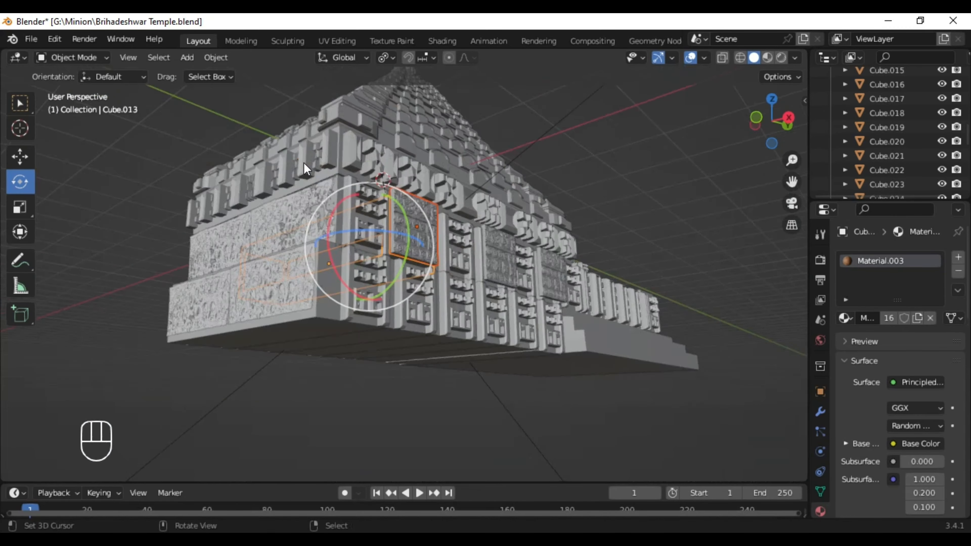
middle_click_drag(340, 153, 300, 207)
scroll(299, 208, "up", 4)
key("slash")
- Move the relief panel toward the frame's end in the front orthographic view and scale it along Z to match the frame's height
right_click(657, 305)
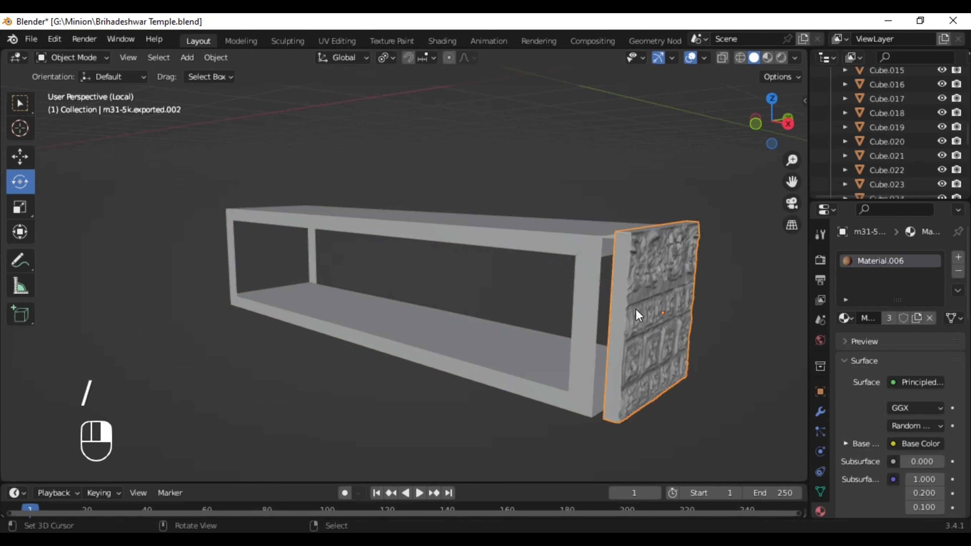
left_click(755, 123)
left_click_drag(790, 181, 651, 218)
key("g")
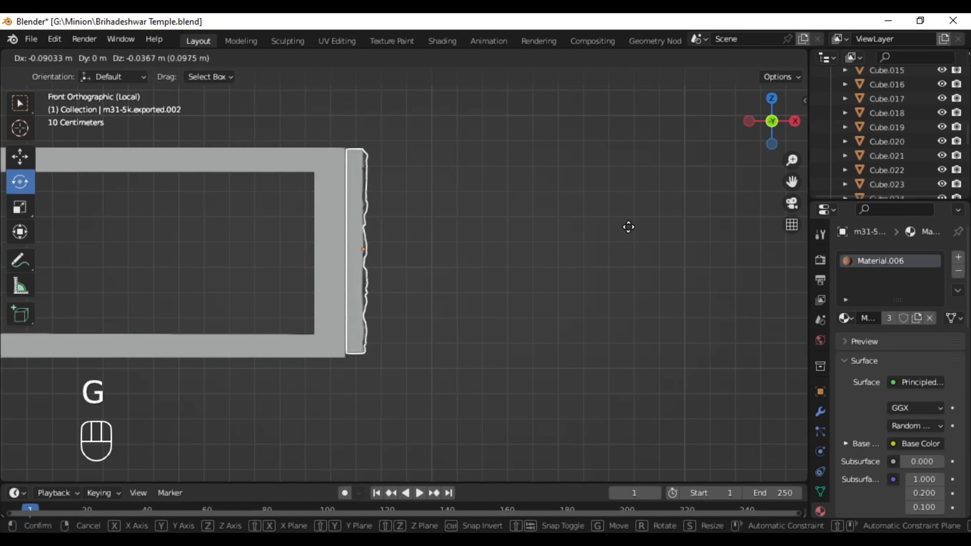
left_click(628, 227)
key("s")
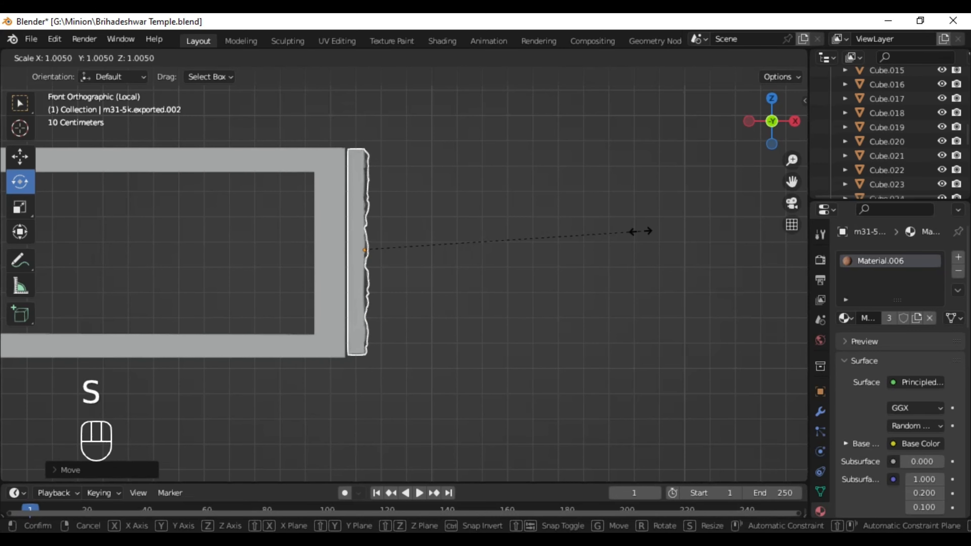
key("z")
left_click(649, 234)
- Shift the relief panel along Y to line it up with the frame's sides
left_click(794, 124)
scroll(712, 159, "up", 2)
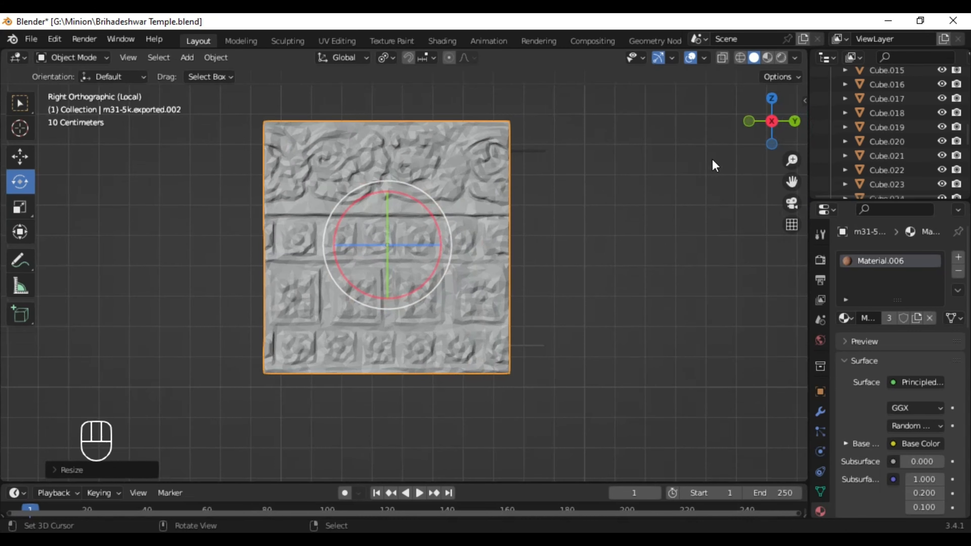
scroll(712, 149, "down", 3)
middle_click_drag(456, 178, 592, 191)
key("g")
key("y")
left_click(573, 264)
- Adjust the relief panel's position over the frame's end in the right orthographic view, using X-ray temporarily
left_click(790, 123)
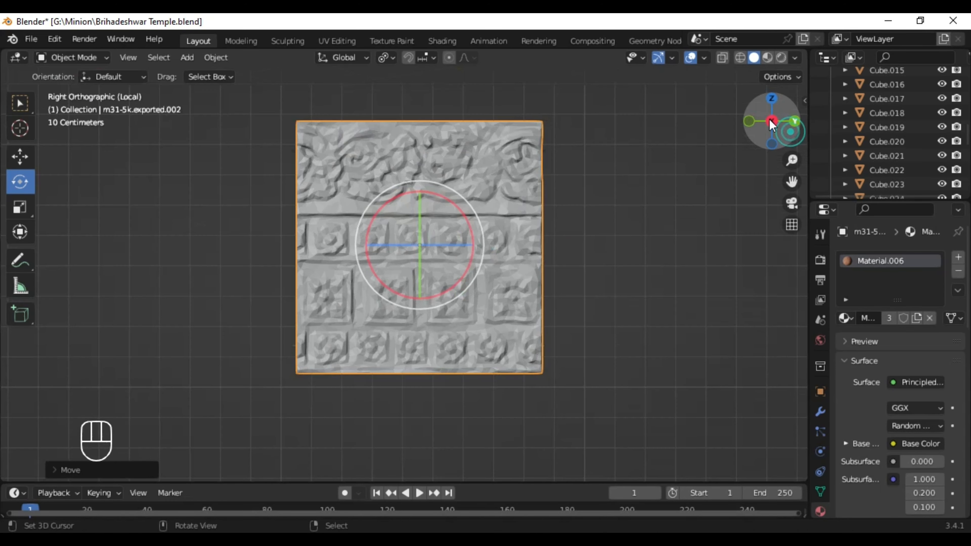
left_click(722, 58)
scroll(684, 176, "up", 2)
key("g")
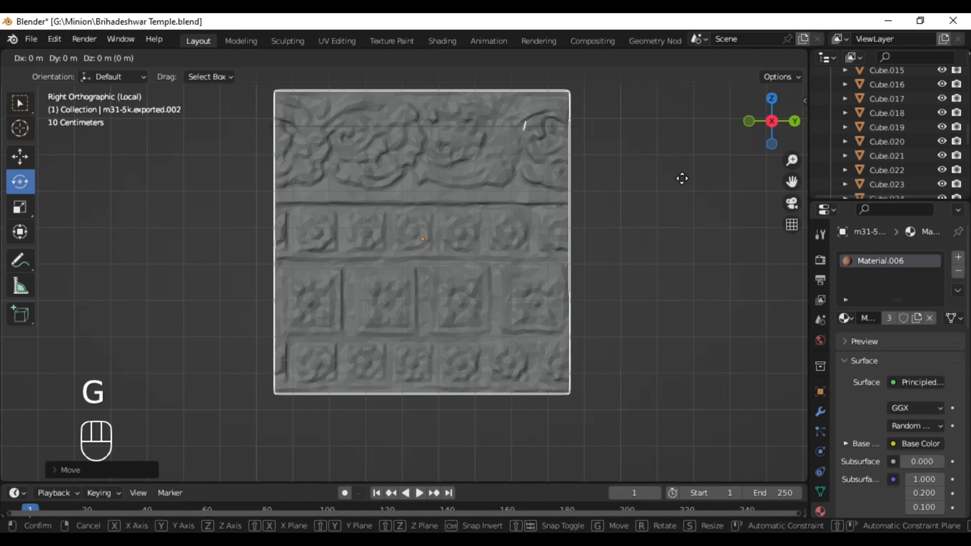
left_click(682, 178)
left_click(722, 58)
- Scale the relief panel along Y by about 1.02 and move it along X against the frame's end in the top view
left_click(771, 98)
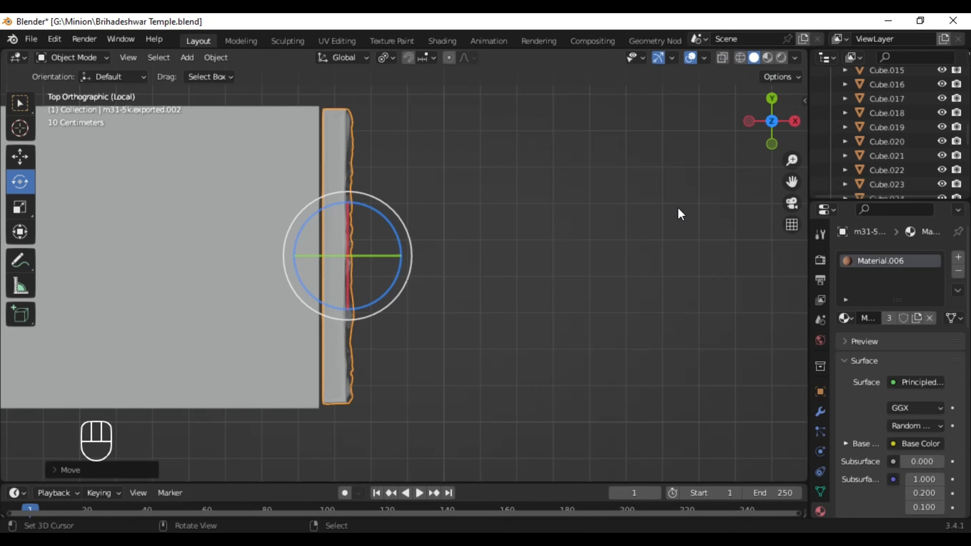
key("s")
key("y")
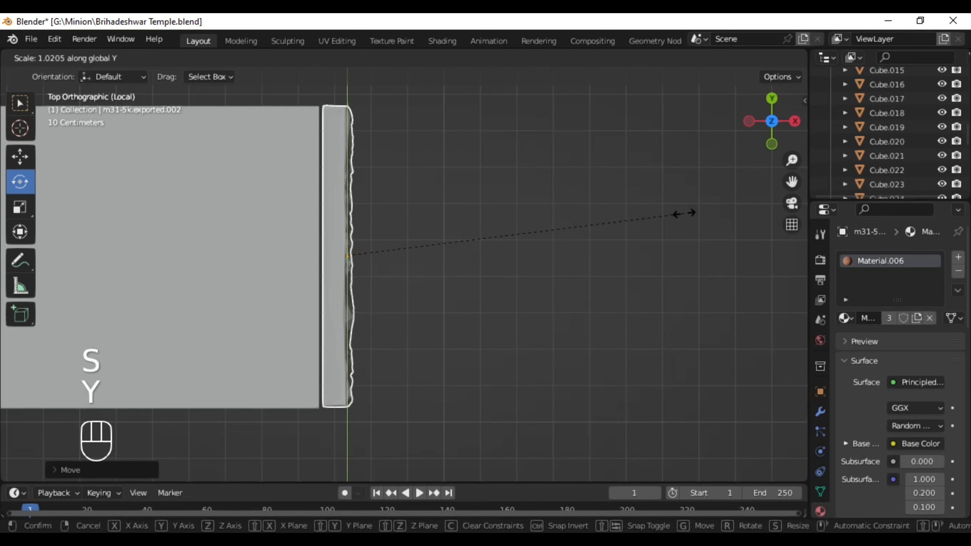
left_click(685, 215)
key("g")
key("x")
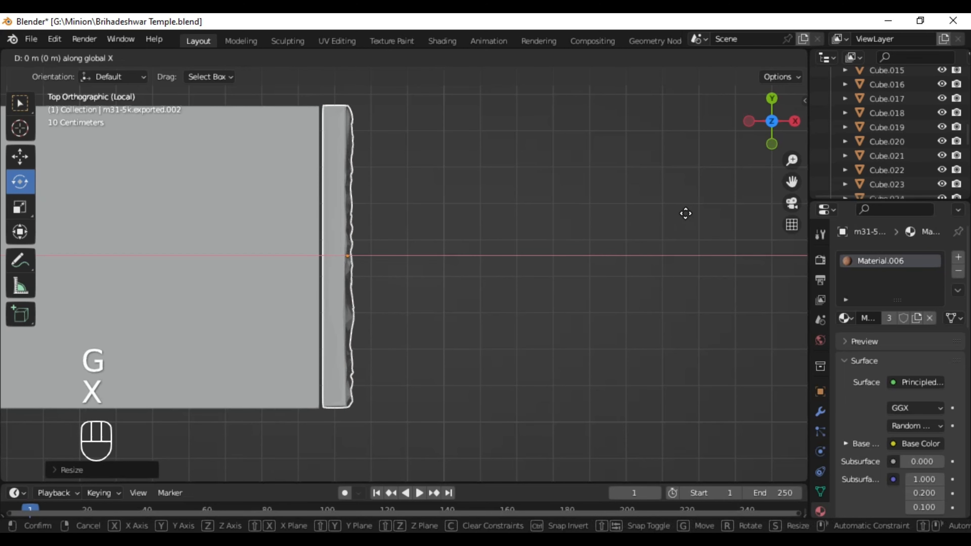
left_click(681, 214)
- Join the relief panel into the Cube.013 frame and leave local view
middle_click_drag(635, 211, 570, 99)
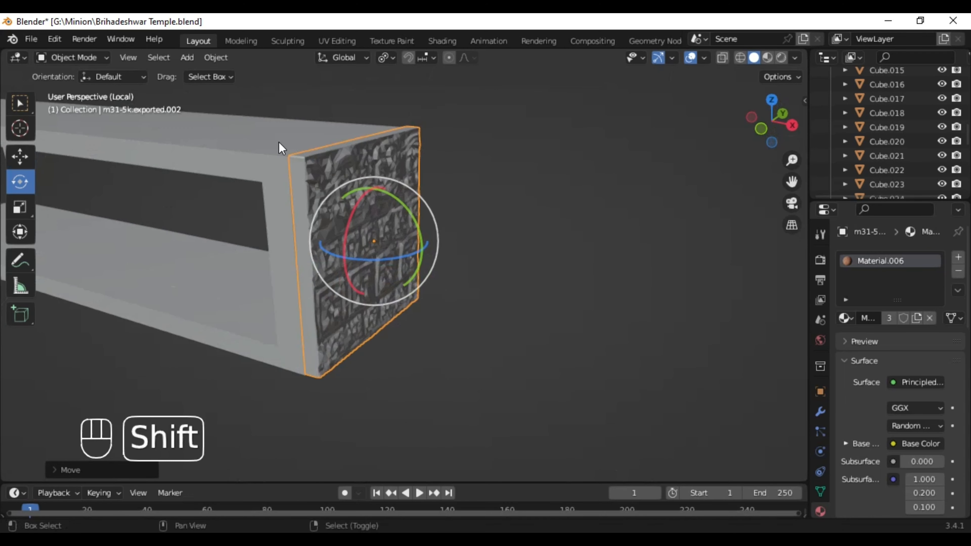
left_click(270, 142, "shift")
key("ctrl+j")
key("Tab")
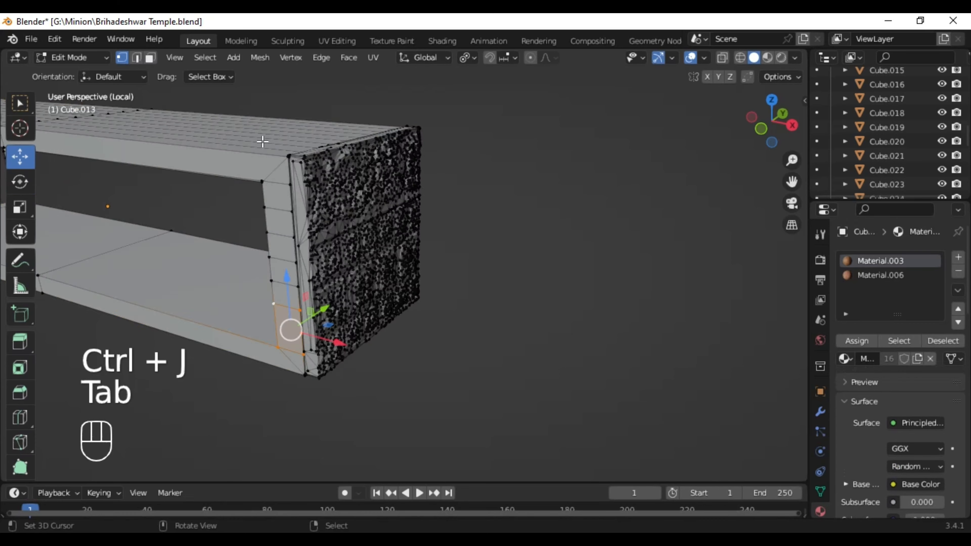
key("Tab")
key("slash")
scroll(521, 282, "up", 5)
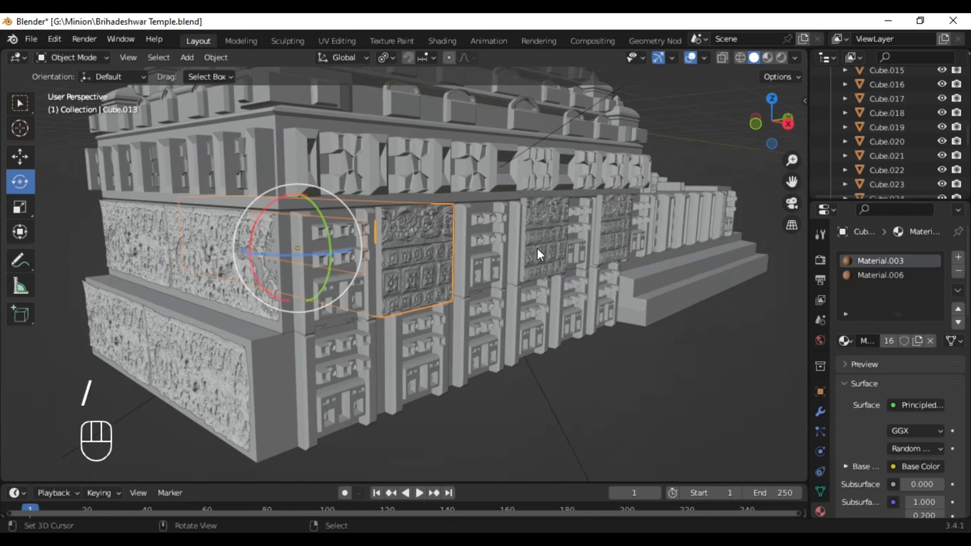
- Delete the two remaining separate relief panels farther along the temple's side wall
left_click(537, 247)
key("x")
left_click(546, 247)
right_click(624, 237)
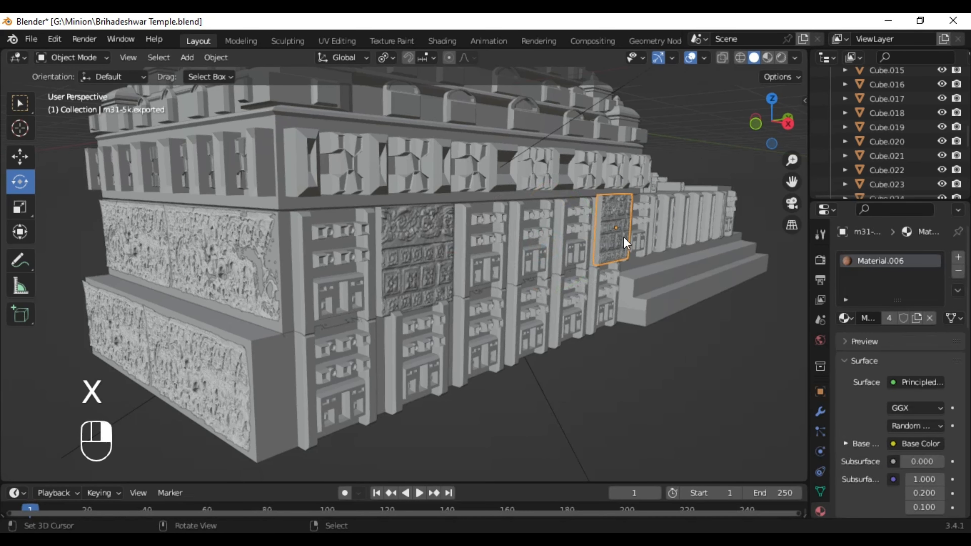
key("x")
left_click(625, 239)
- Delete the patterned wall sections Cube.015 and Cube.017 from the upper row, selecting them in the right orthographic view
middle_click_drag(644, 278, 592, 291)
right_click(570, 240)
left_click(793, 122)
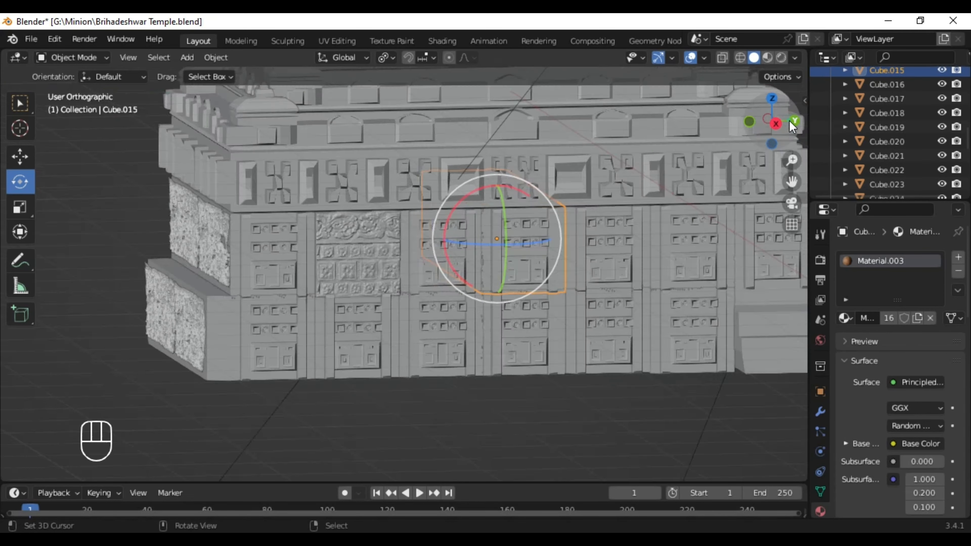
left_click(749, 122)
scroll(680, 239, "up", 1)
scroll(716, 238, "down", 1)
left_click(684, 250, "shift")
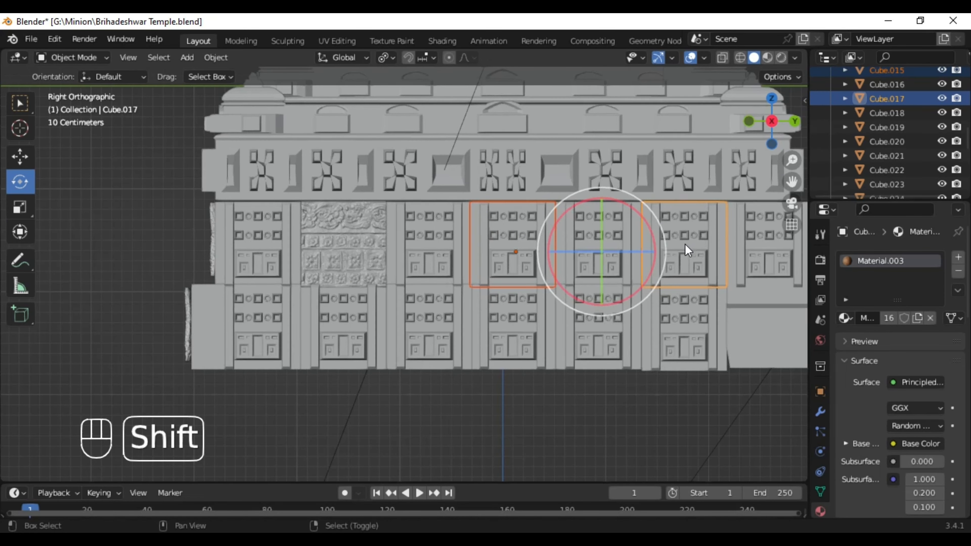
key("x")
left_click(630, 293)
- Examine the textured relief section Cube.013 against the surrounding wall in Material Preview, up close and from a distance
right_click(360, 245)
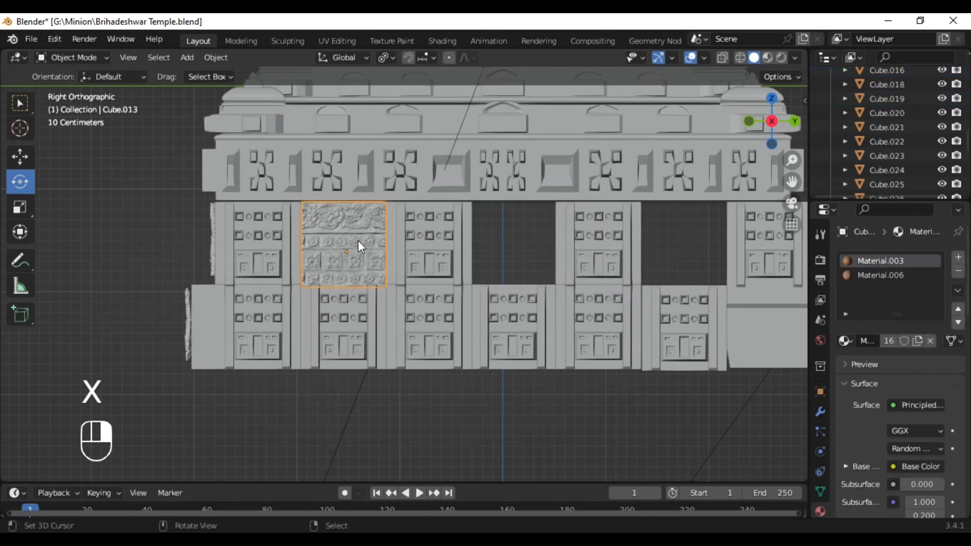
scroll(418, 264, "up", 4)
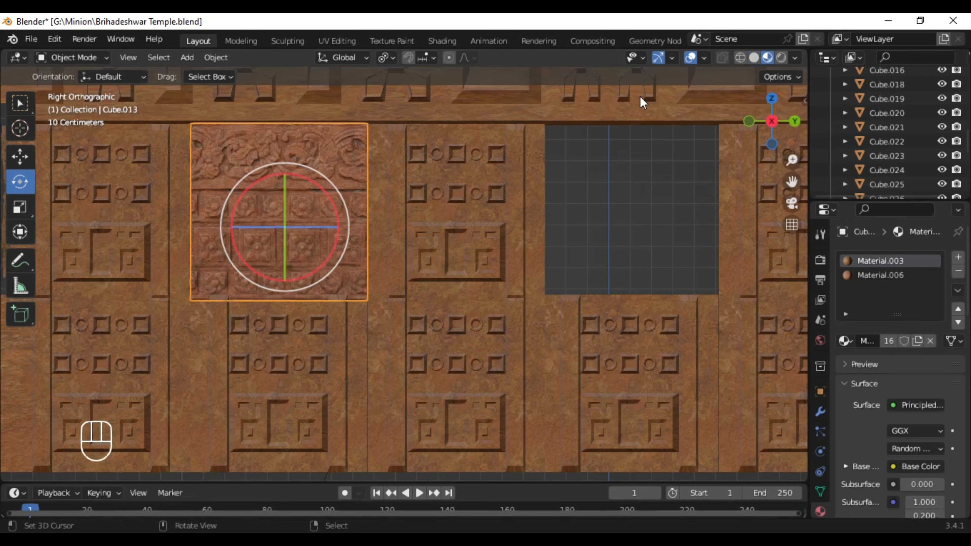
scroll(481, 175, "up", 3)
scroll(481, 175, "down", 5)
scroll(475, 221, "down", 1)
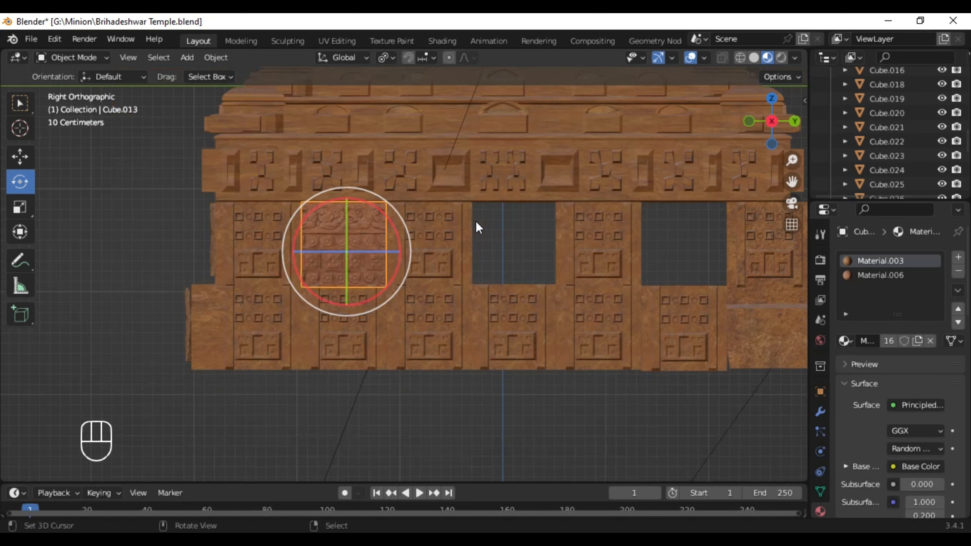
scroll(413, 222, "up", 4)
middle_click_drag(413, 223, 448, 242)
scroll(448, 242, "up", 5)
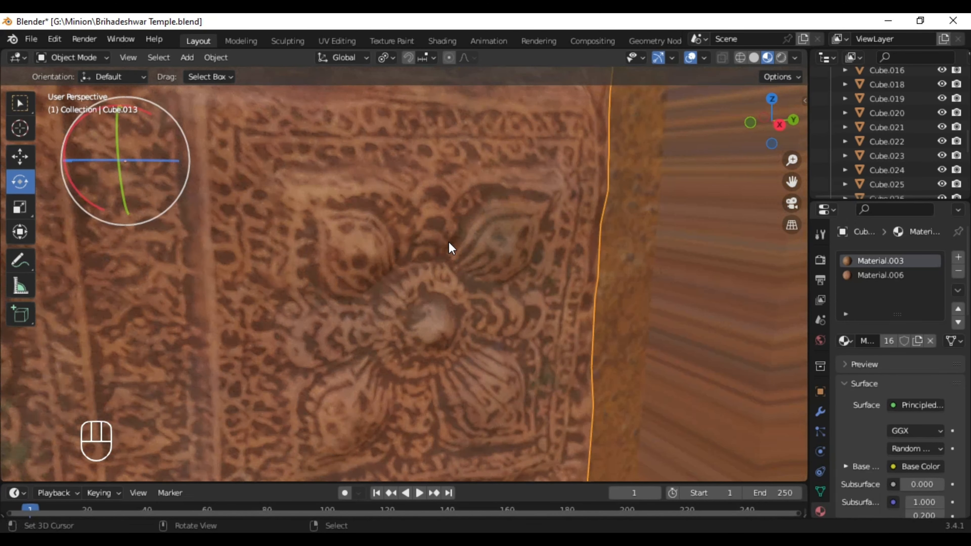
scroll(448, 242, "down", 5)
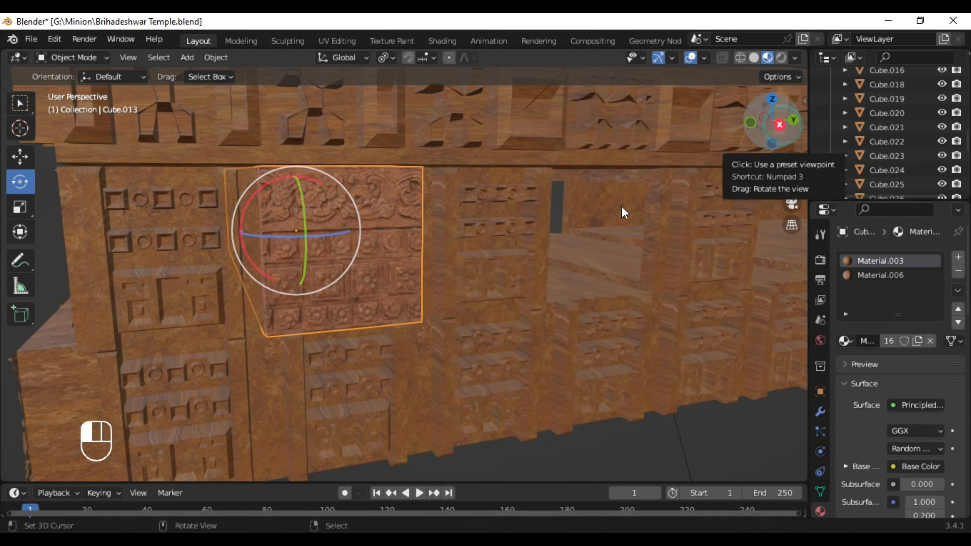
- Snap the 3D cursor to the centre of Cube.014, the patterned wall section next to the relief panel
key("KP_3")
left_click(474, 240)
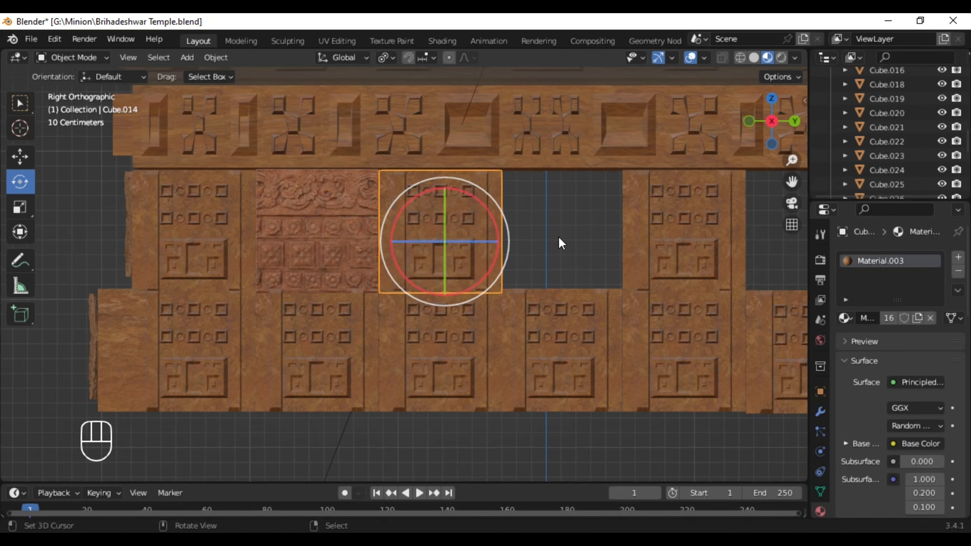
key("shift+s")
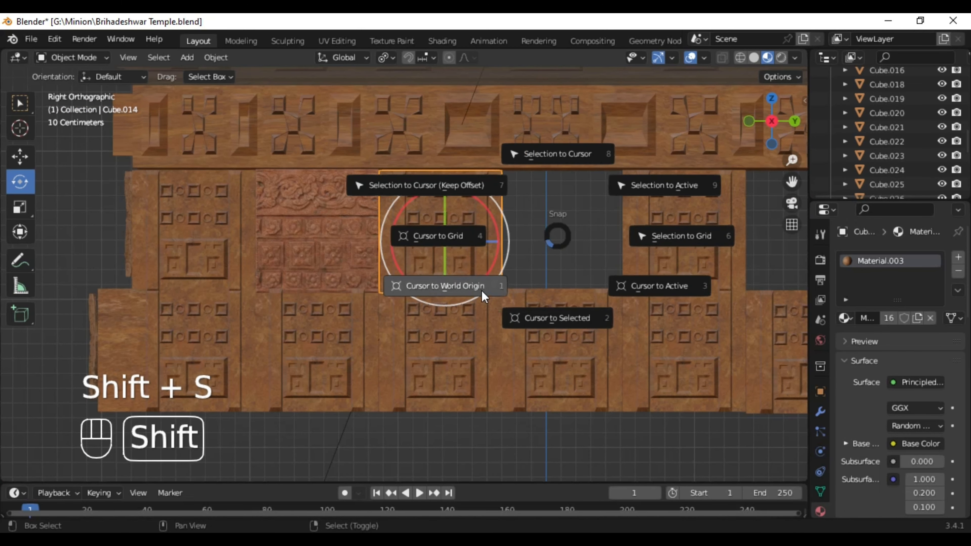
left_click(473, 292)
middle_click_drag(555, 215, 482, 237)
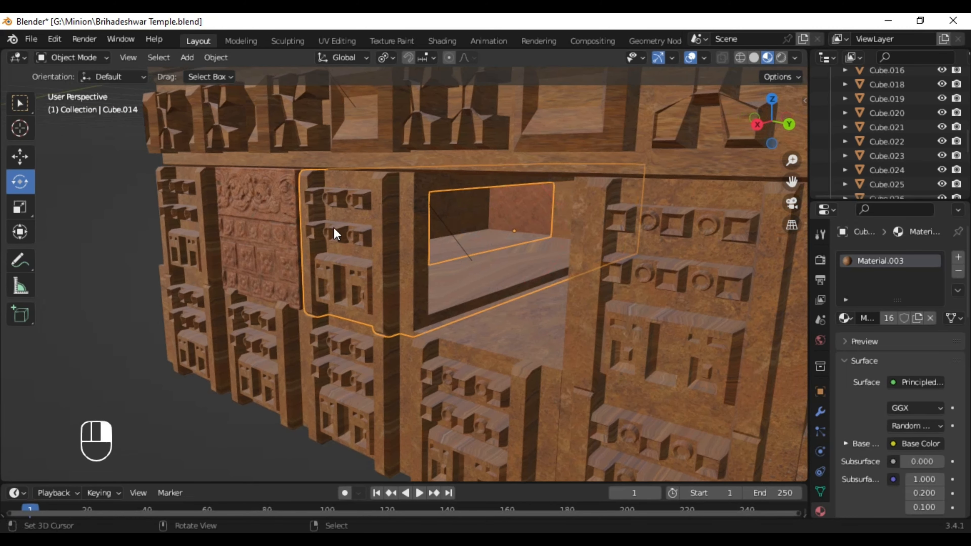
scroll(401, 214, "down", 8)
scroll(406, 214, "down", 3)
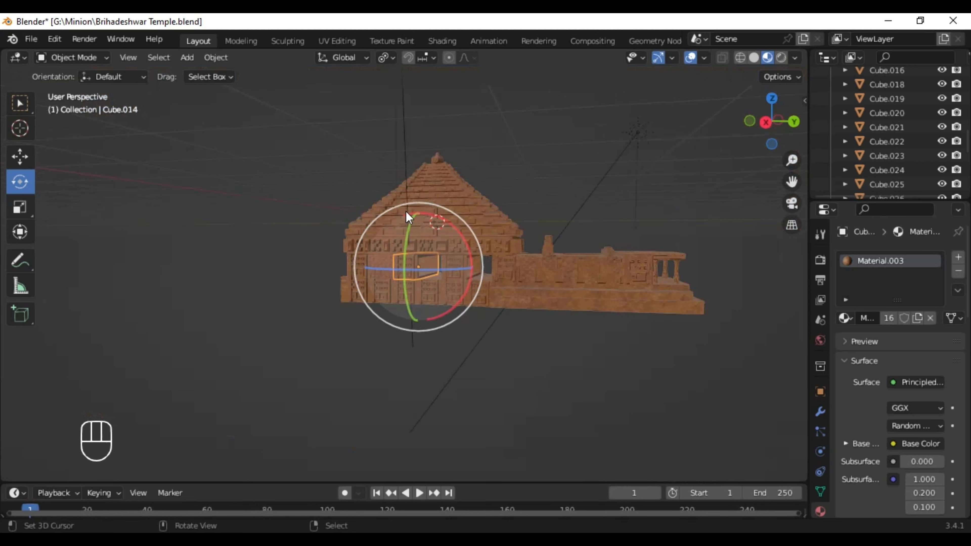
scroll(421, 210, "up", 10)
key("shift+s")
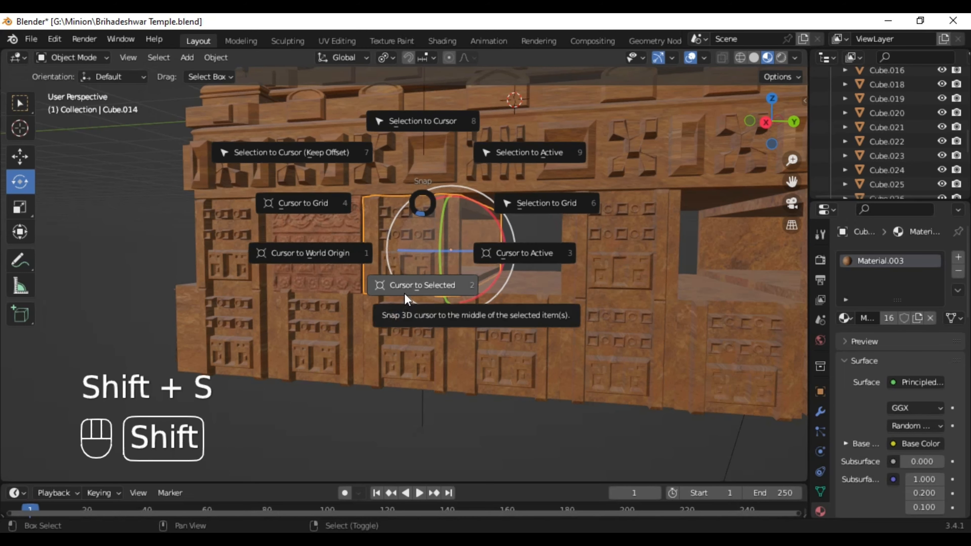
left_click(411, 287)
- Delete the patterned wall section Cube.014 beside the relief panel
left_click(336, 245)
left_click(447, 230)
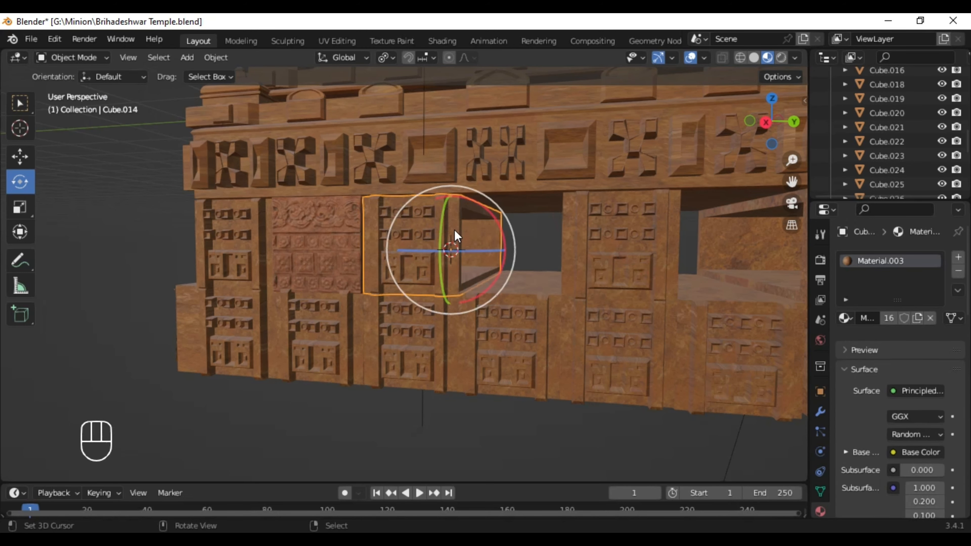
key("Delete")
- Duplicate the relief wall section Cube.013 in place
left_click(426, 253)
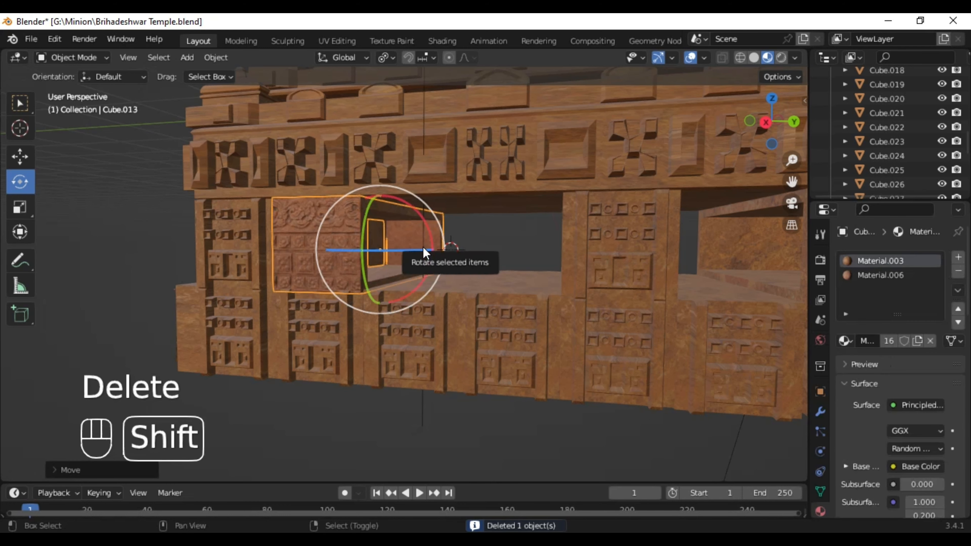
key("shift+s")
key("shift+d")
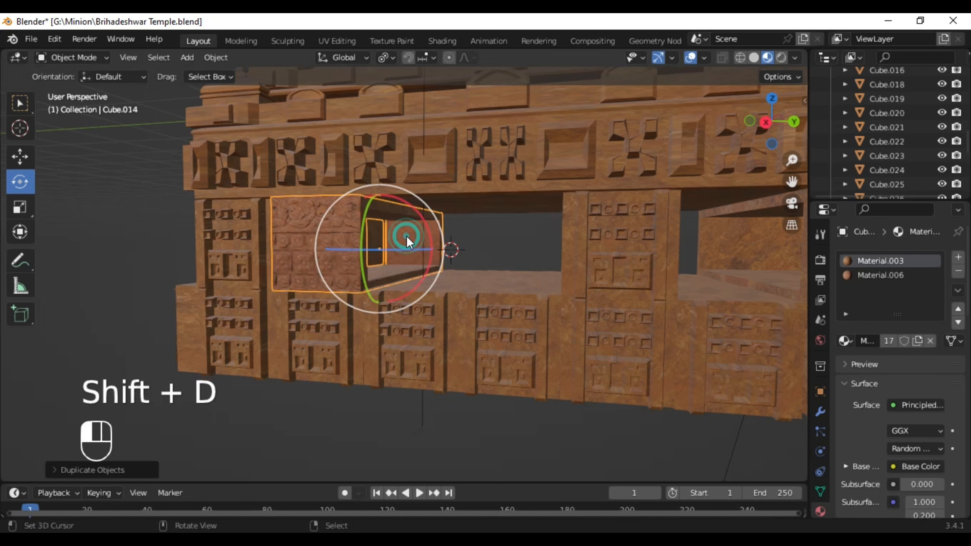
- Snap the duplicated relief section to the 3D cursor in the gap beside Cube.013
key("shift+s")
left_click(398, 152)
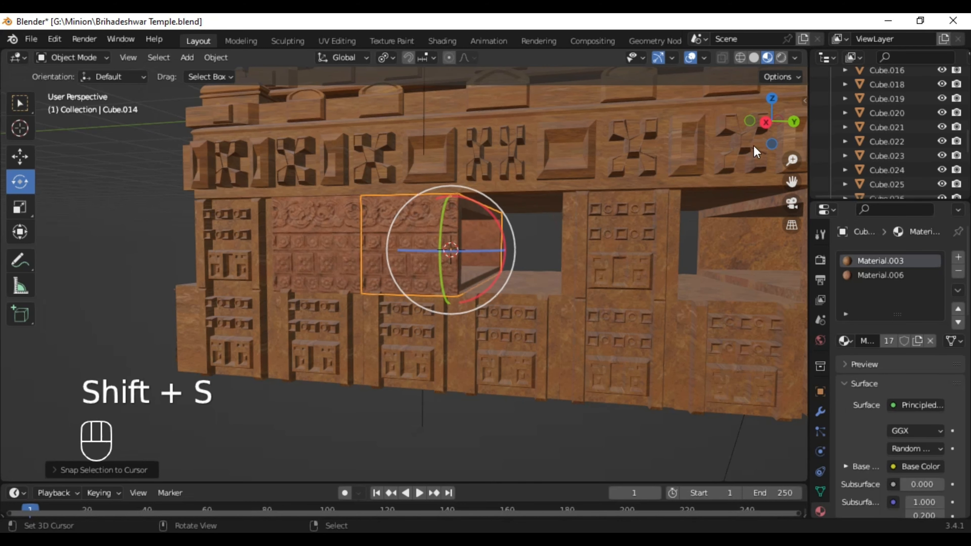
- In right orthographic view, snap the 3D cursor to the centre of the patterned upper-row section Cube.016
left_click(766, 122)
left_click(605, 254)
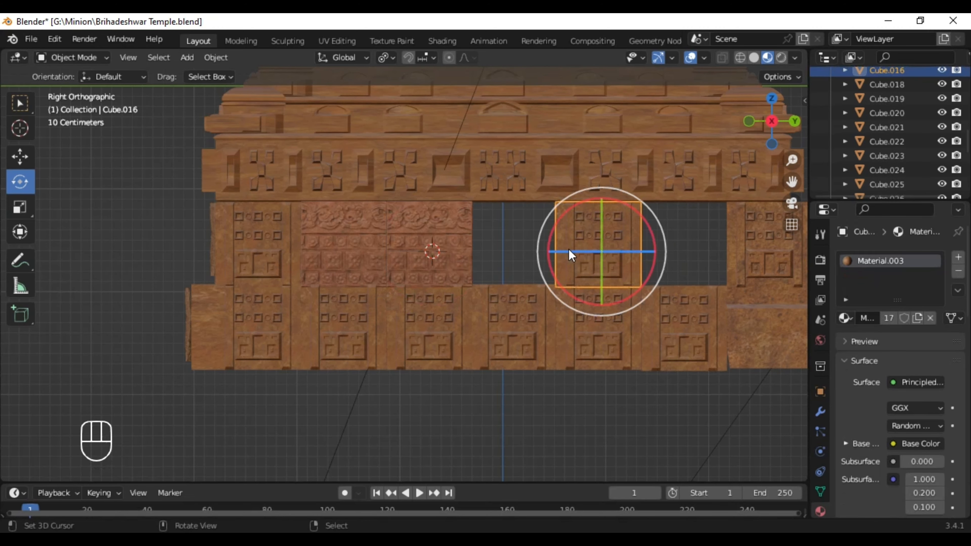
scroll(507, 251, "up", 3)
left_click_drag(792, 183, 639, 179)
key("shift+s")
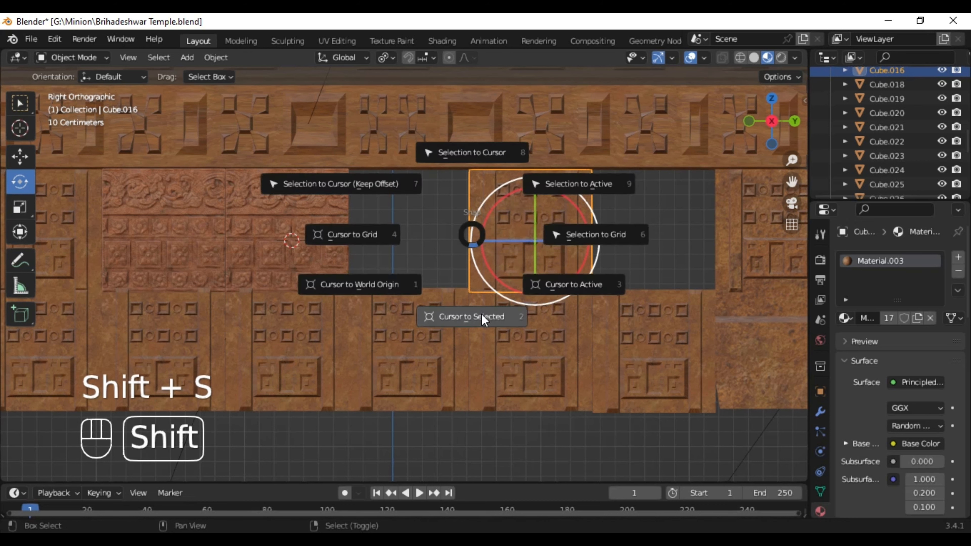
left_click(481, 315)
- Duplicate the relief section Cube.014 in place and snap the copy to the 3D cursor at Cube.016
left_click(310, 232)
key("shift+d")
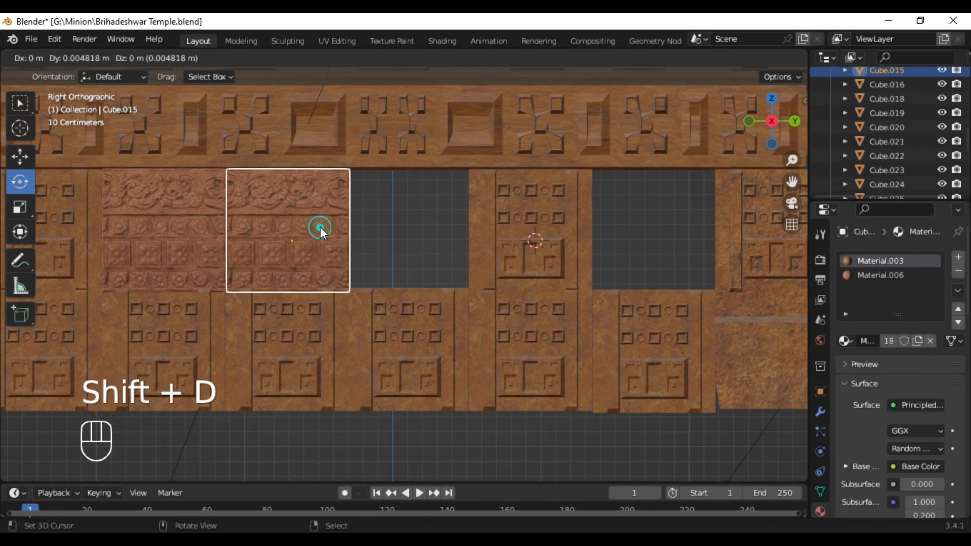
right_click(318, 226)
key("shift+s")
left_click(402, 144)
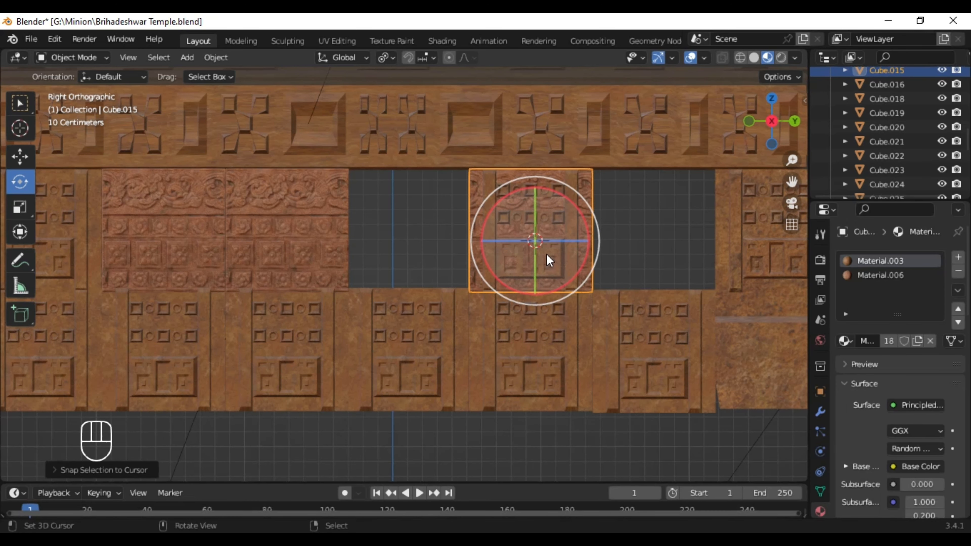
- Hide the new relief copy and delete the patterned section Cube.016 behind it
key("h")
left_click(547, 244)
key("Delete")
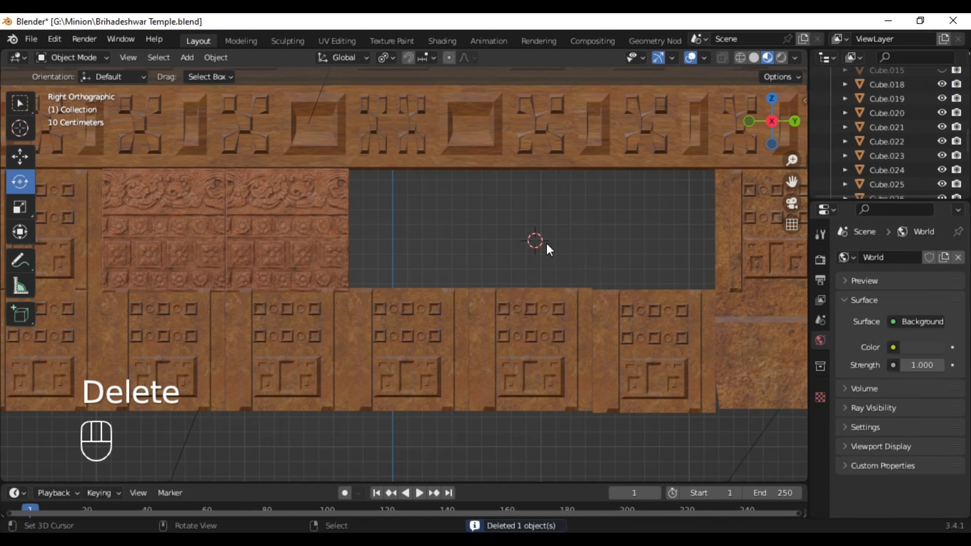
- Bring back the hidden relief copy by revealing all hidden objects in the scene
scroll(916, 152, "up", 8)
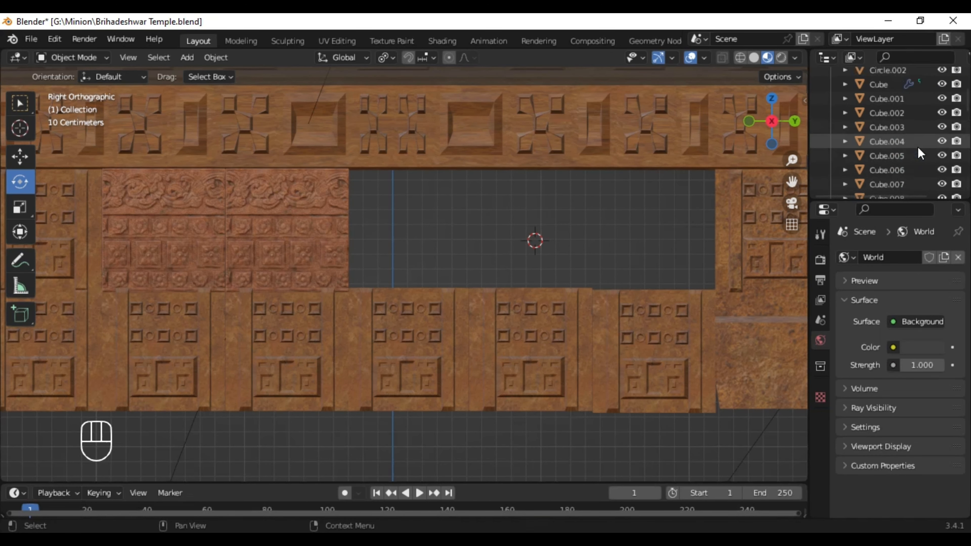
left_click(316, 217)
scroll(909, 150, "down", 15)
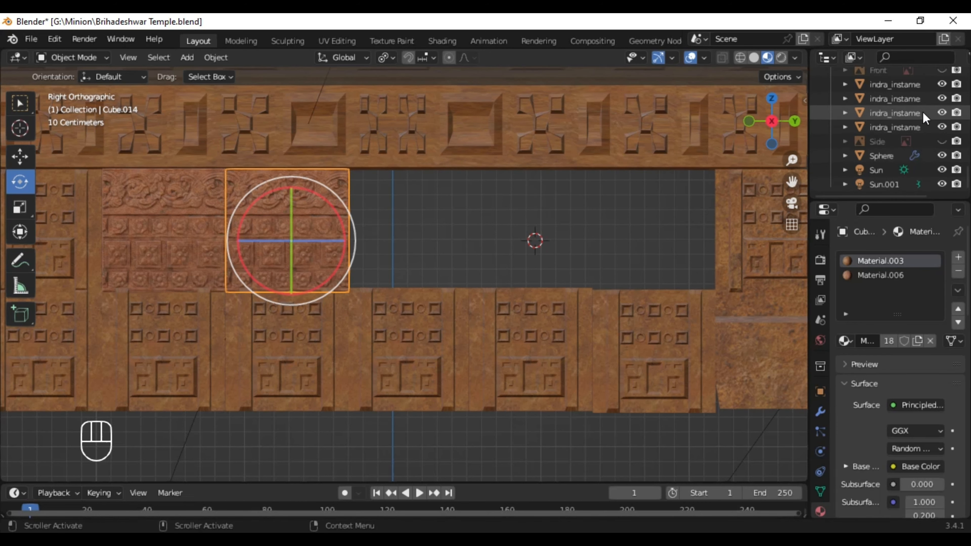
left_click(938, 142)
left_click(938, 143)
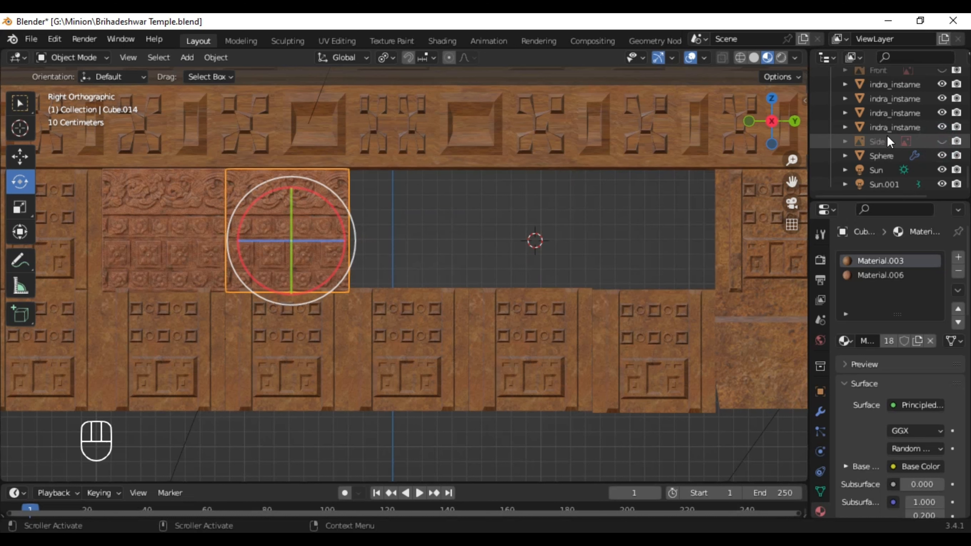
scroll(890, 147, "up", 3)
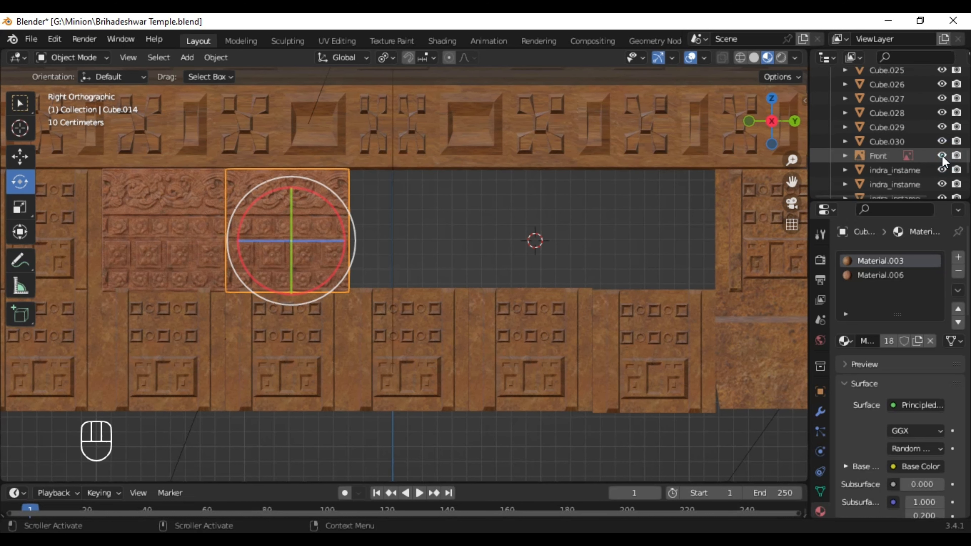
key("alt+h")
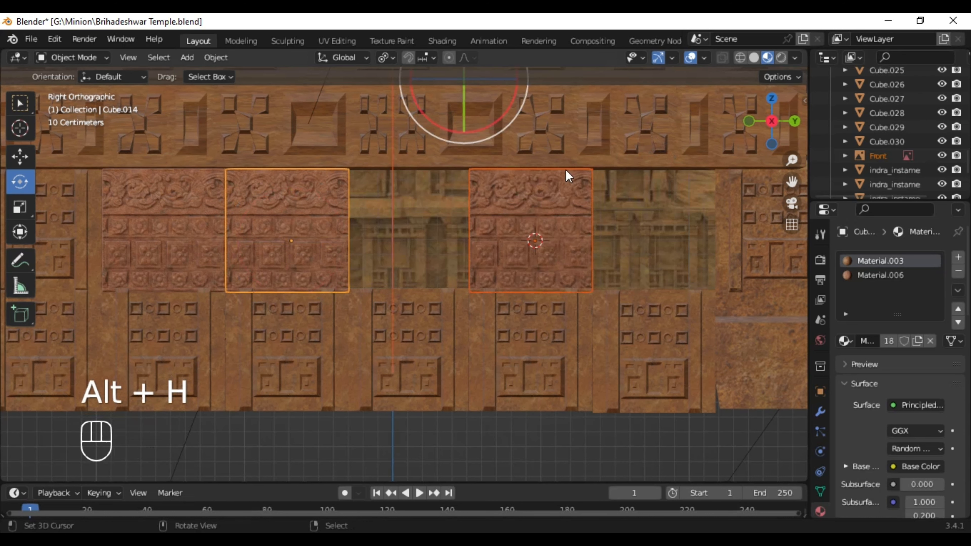
- Hide the Side, Front and Back reference images again
left_click(443, 220)
key("h")
scroll(435, 230, "down", 3)
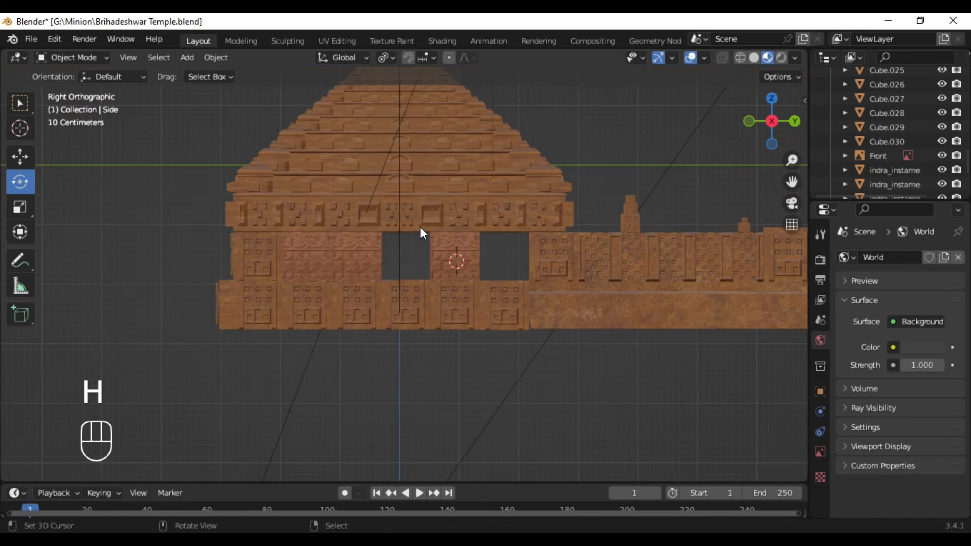
scroll(419, 226, "down", 2)
middle_click_drag(392, 219, 433, 167)
left_click(433, 167)
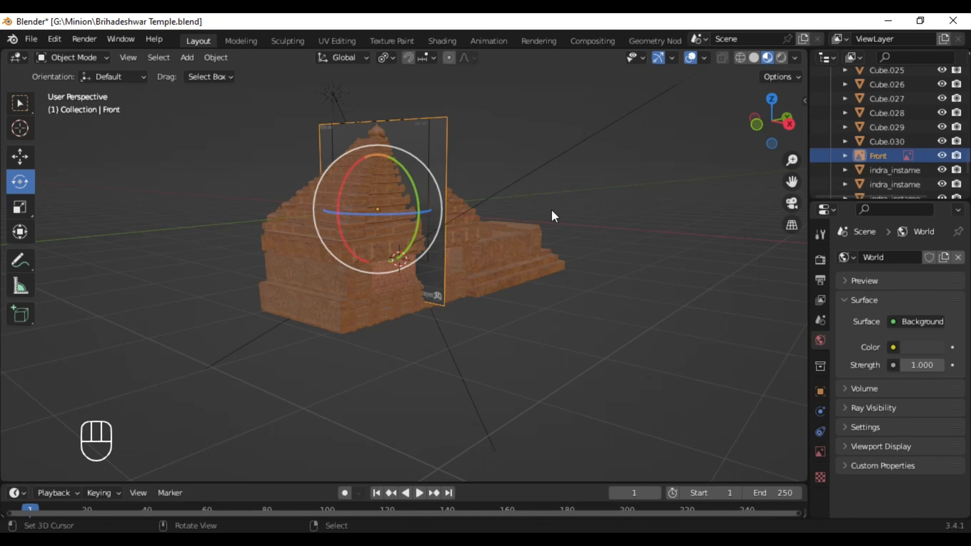
key("h")
key("h")
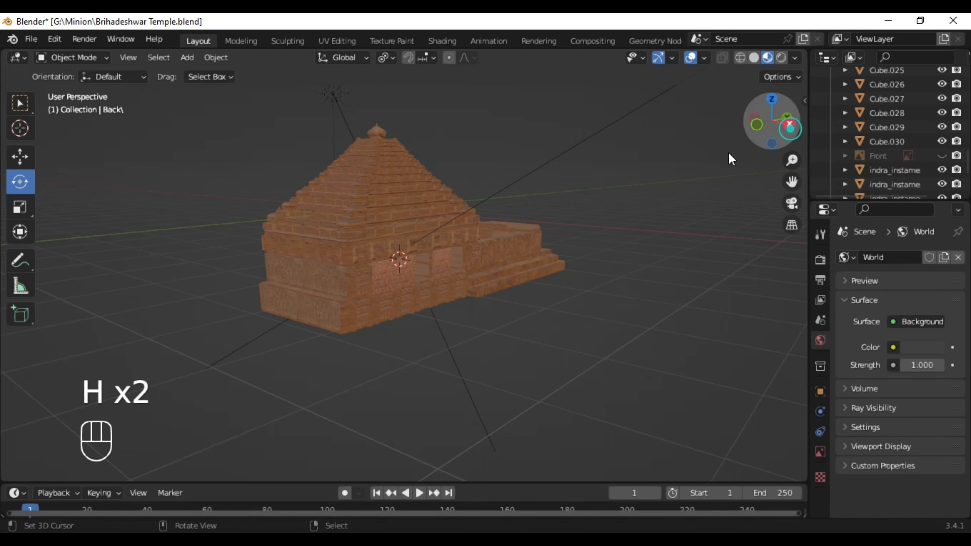
- Duplicate the isolated relief section Cube.015 and move the copy about 0.8 m along Y into the gap beside Cube.018
left_click(788, 123)
scroll(564, 224, "up", 4)
scroll(564, 225, "up", 3)
left_click(283, 226)
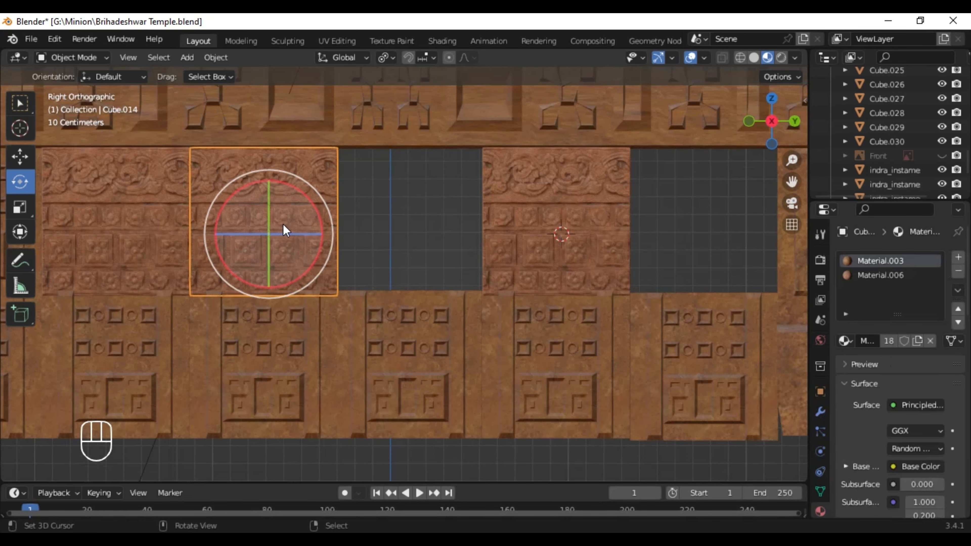
scroll(336, 232, "down", 3)
left_click(629, 238)
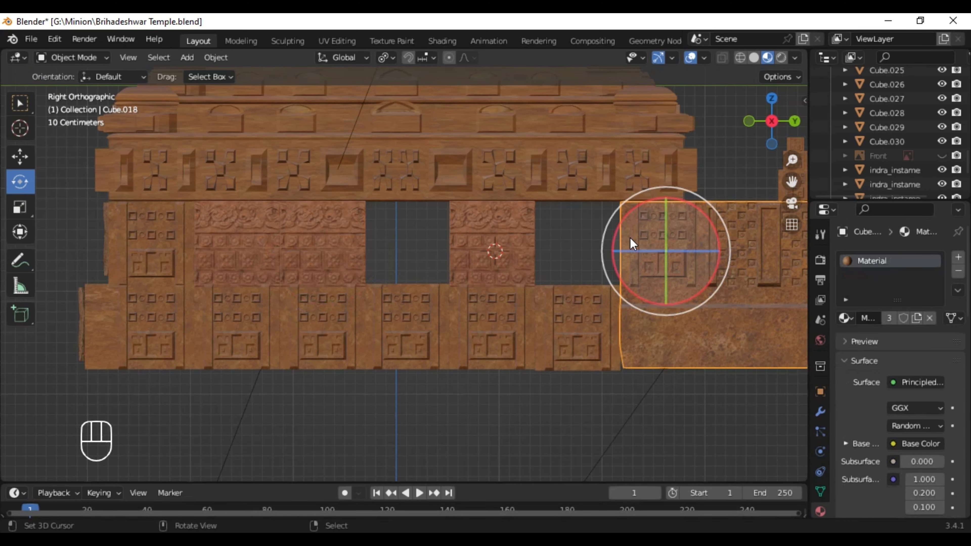
left_click(485, 236)
key("shift+d")
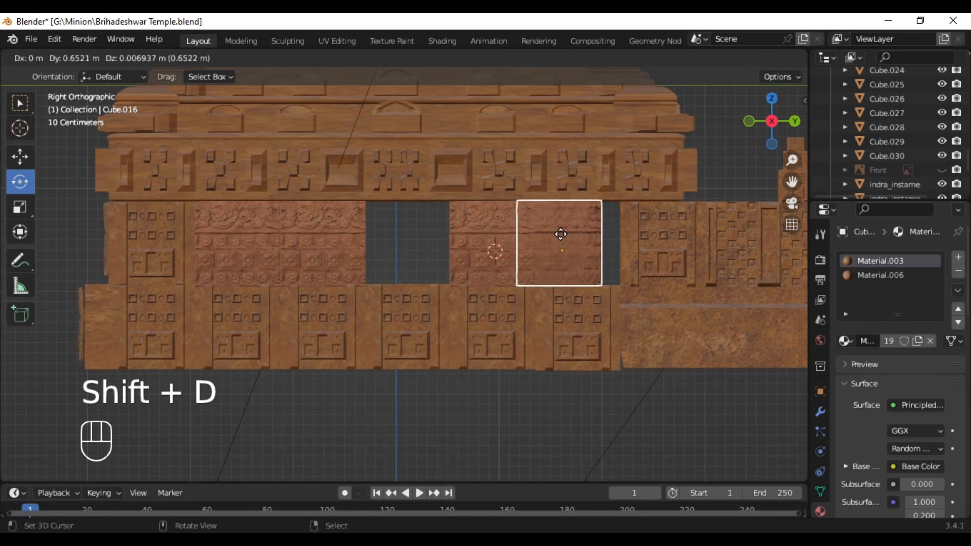
key("y")
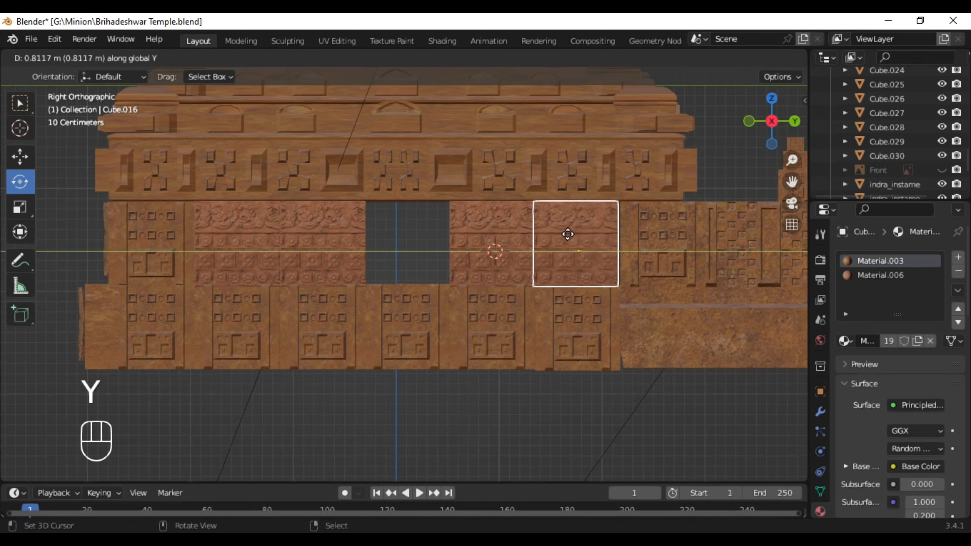
left_click(558, 251)
- Duplicate the newest relief section and move the copy about -1.66 m along Y into the remaining upper-row gap
key("shift+d")
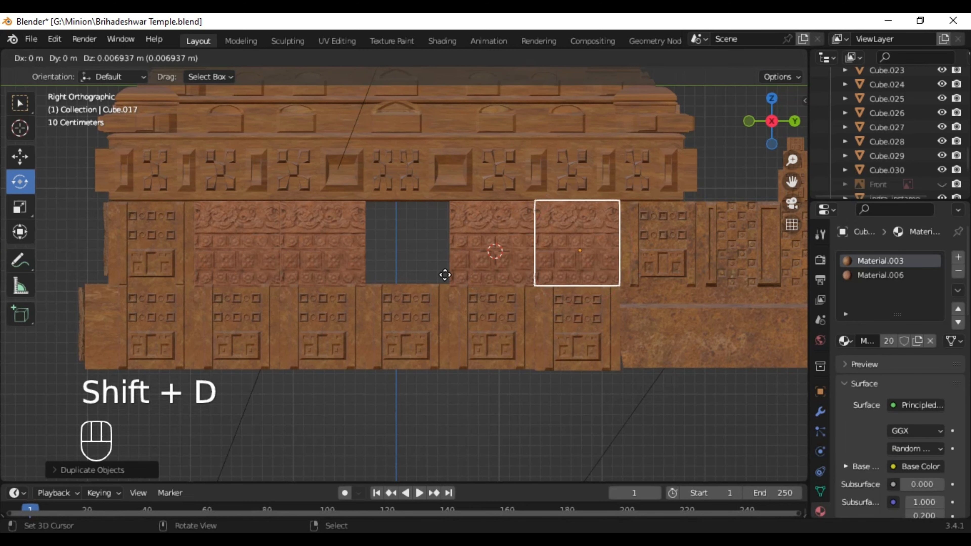
key("y")
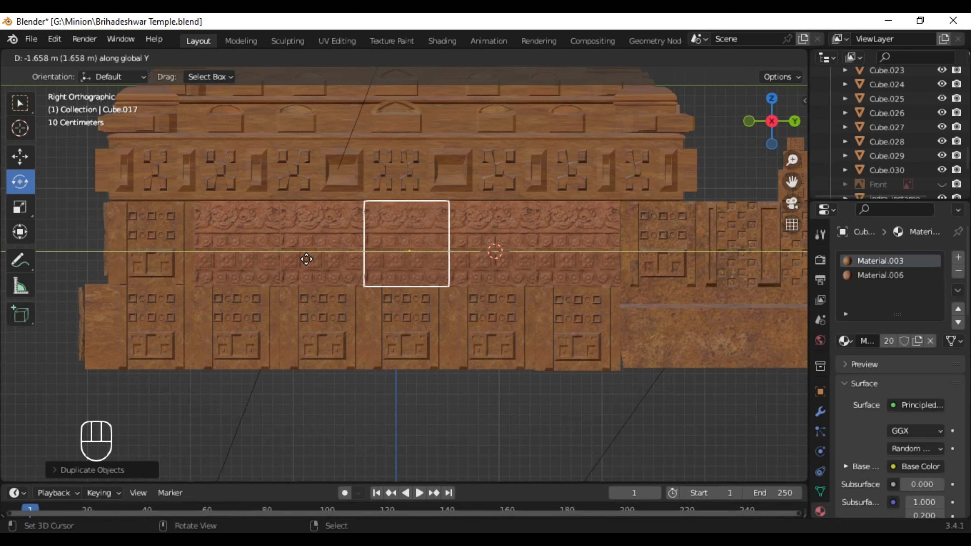
left_click(305, 259)
- Delete the five patterned lower-row sections directly beneath the relief sections
mouse_move(507, 346)
middle_mouse_down()
mouse_move(572, 435)
mouse_move(524, 318)
mouse_move(448, 330)
mouse_move(498, 321)
mouse_move(514, 329)
middle_mouse_up()
right_click(510, 377)
right_click(468, 383, "shift")
right_click(379, 361, "shift")
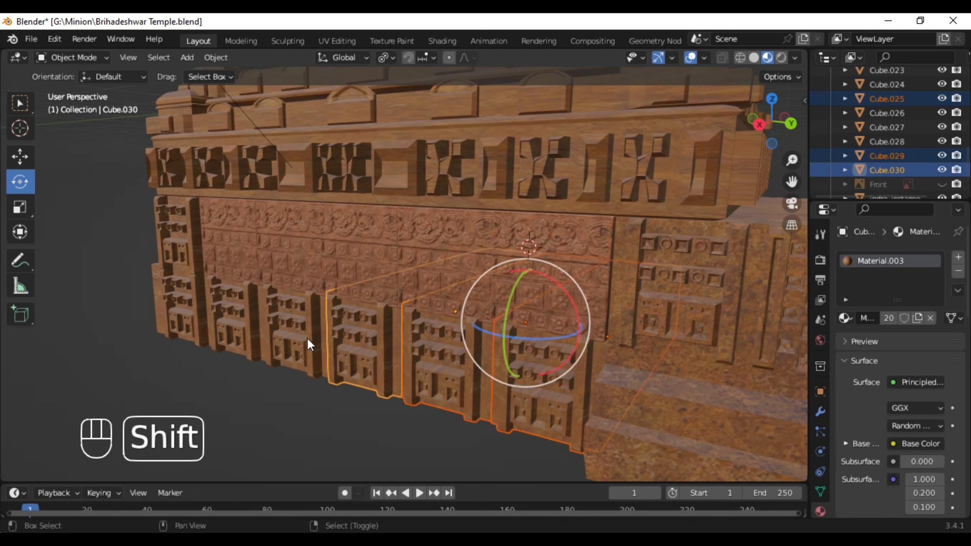
right_click(306, 340, "shift")
right_click(254, 358, "shift")
middle_click_drag(254, 365, 397, 386)
key("x")
left_click(396, 385)
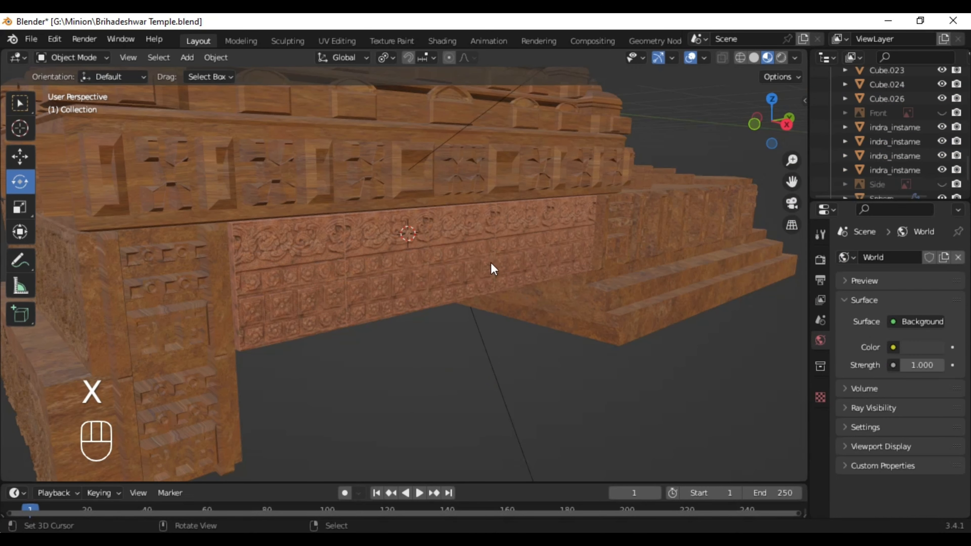
- Duplicate all five upper-row relief sections and move the copies straight down along Z into the empty lower row
middle_click_drag(492, 268, 748, 114)
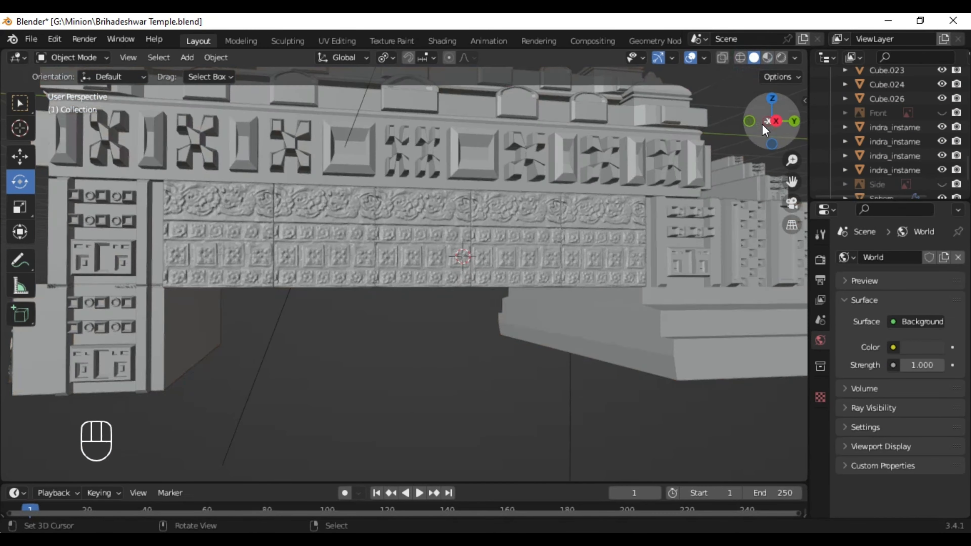
key("KP_3")
right_click(512, 260)
right_click(322, 286, "shift")
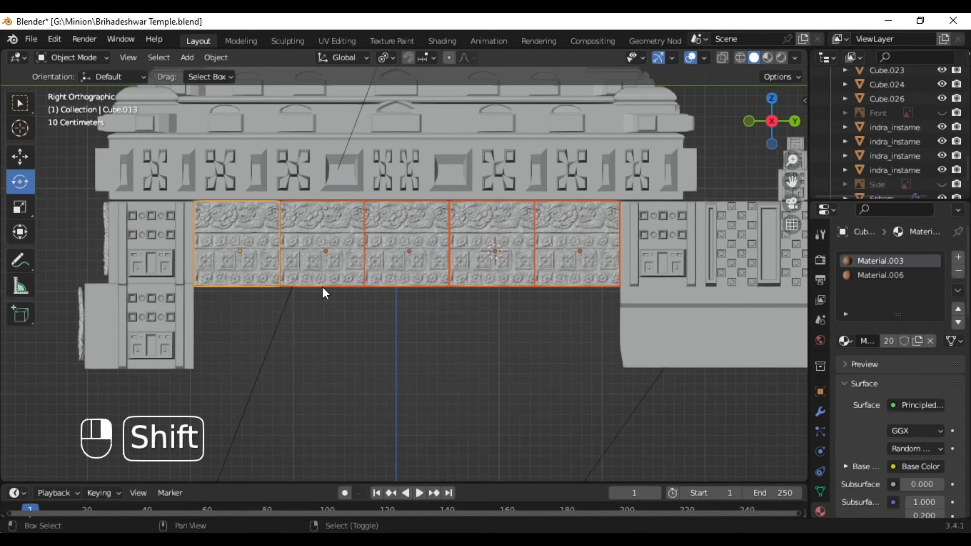
key("shift+d")
key("z")
left_click(365, 416)
- Nudge the lower-row relief copies up along Z by about 0.035 m to meet the upper row
key("g")
key("z")
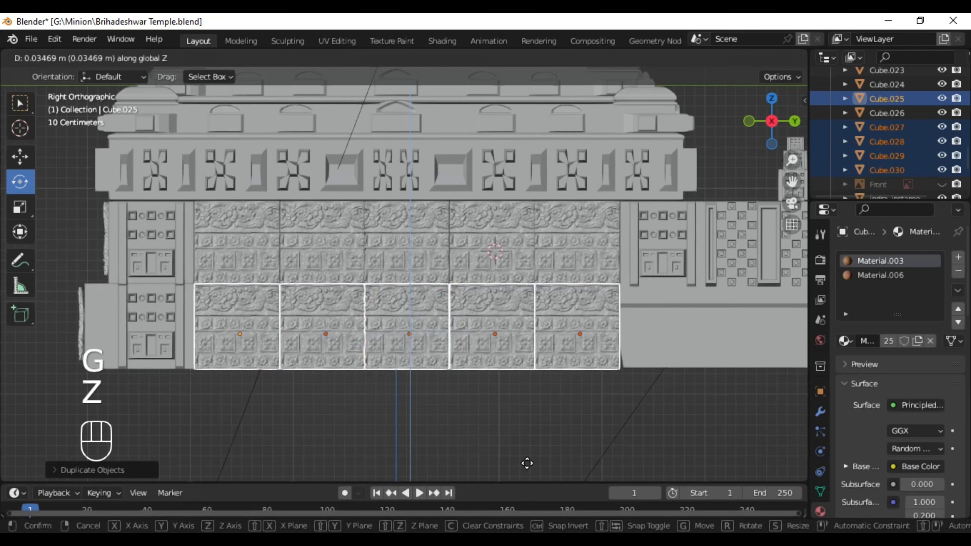
left_click(527, 462)
right_click(523, 455)
- Examine the two-row relief wall and its neighbouring sections in Material Preview from both ends
middle_click_drag(496, 386, 459, 385)
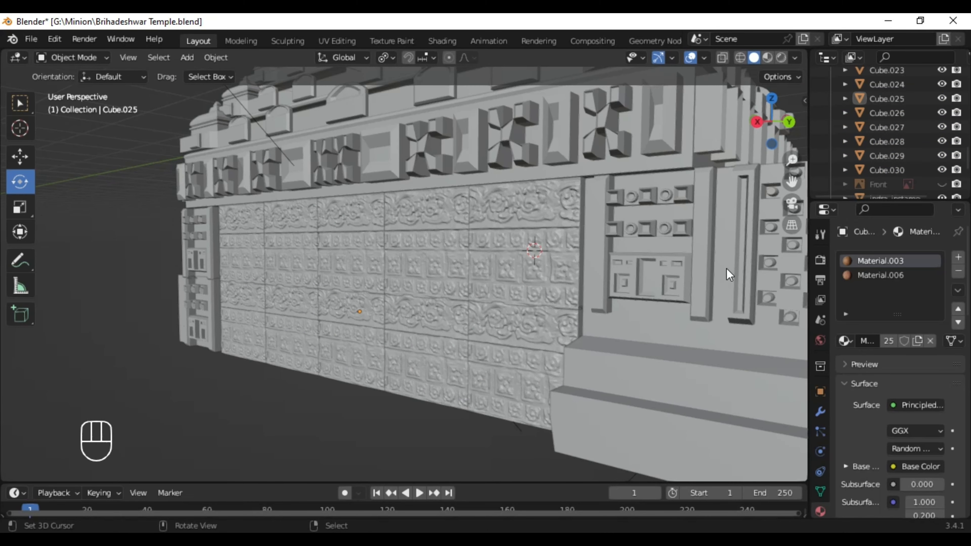
scroll(729, 271, "down", 3)
right_click(629, 356)
middle_click_drag(729, 272, 734, 80)
left_click(766, 58)
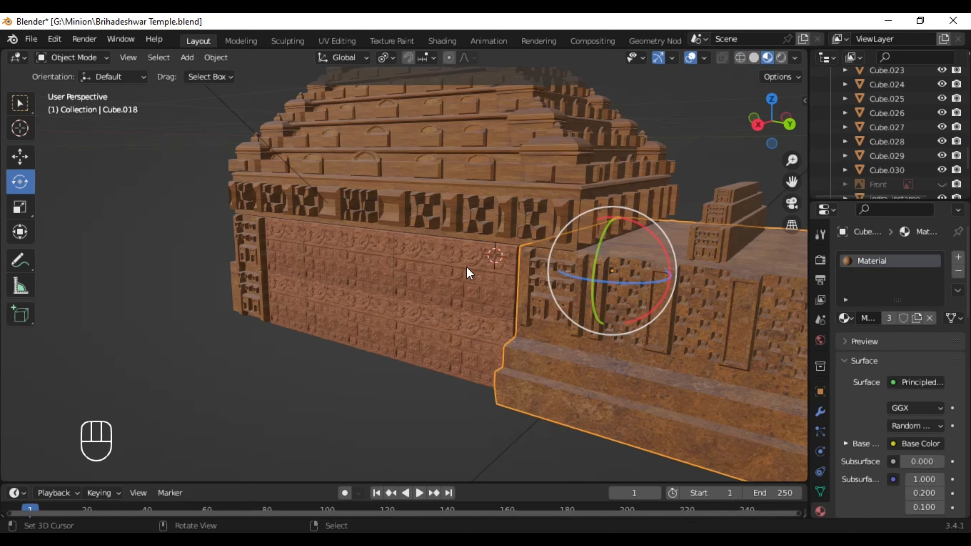
mouse_move(466, 270)
middle_mouse_down()
mouse_move(547, 315)
mouse_move(216, 319)
mouse_move(238, 289)
middle_mouse_up()
left_click(238, 288)
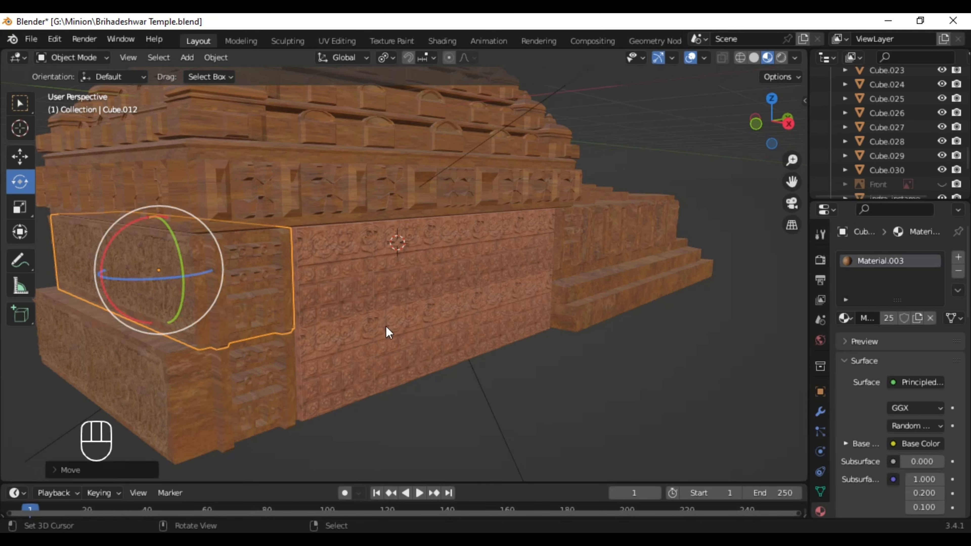
- Inspect the corner sections Cube.012 and Cube.026 and the finished relief wall in Solid shading, close up and from a distance
left_click(788, 125)
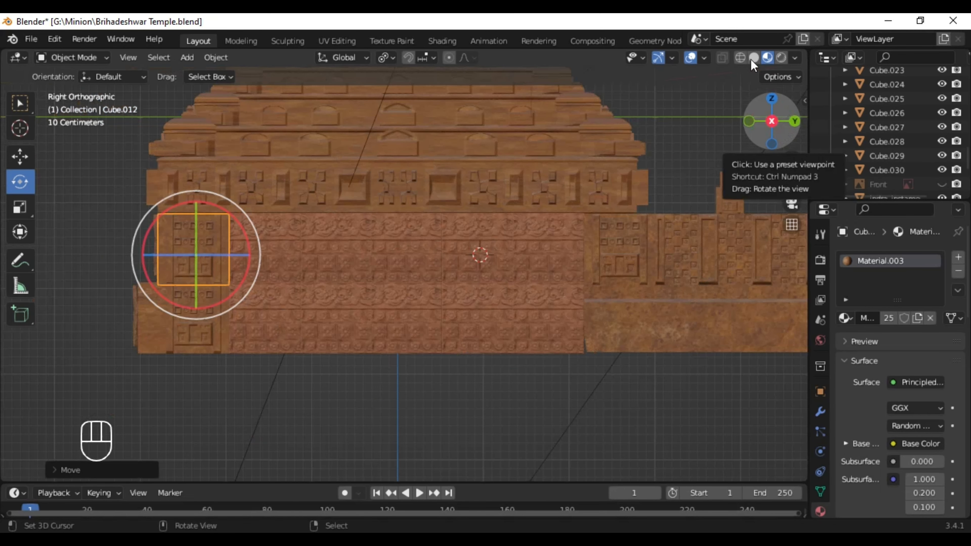
left_click(752, 58)
left_click_drag(791, 182, 936, 211)
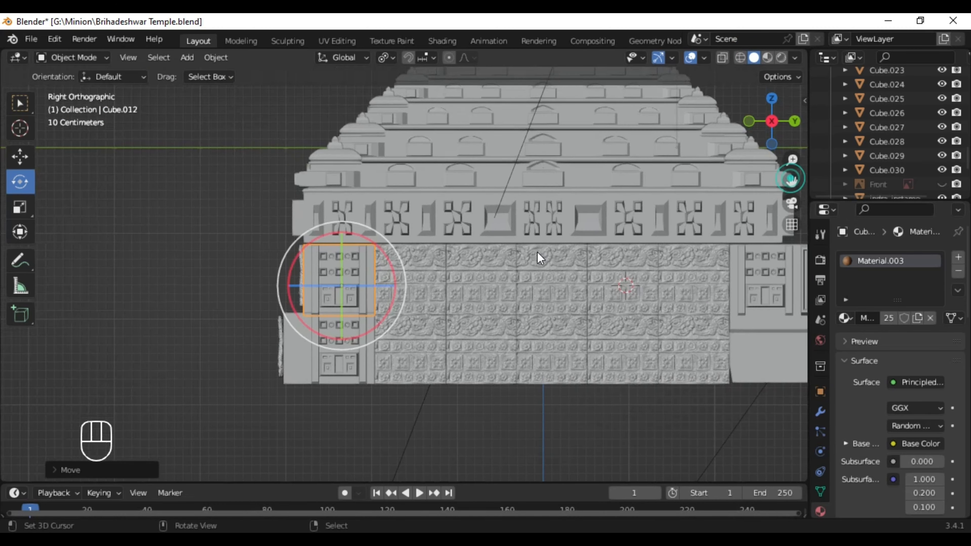
scroll(416, 329, "up", 4)
scroll(284, 432, "up", 1)
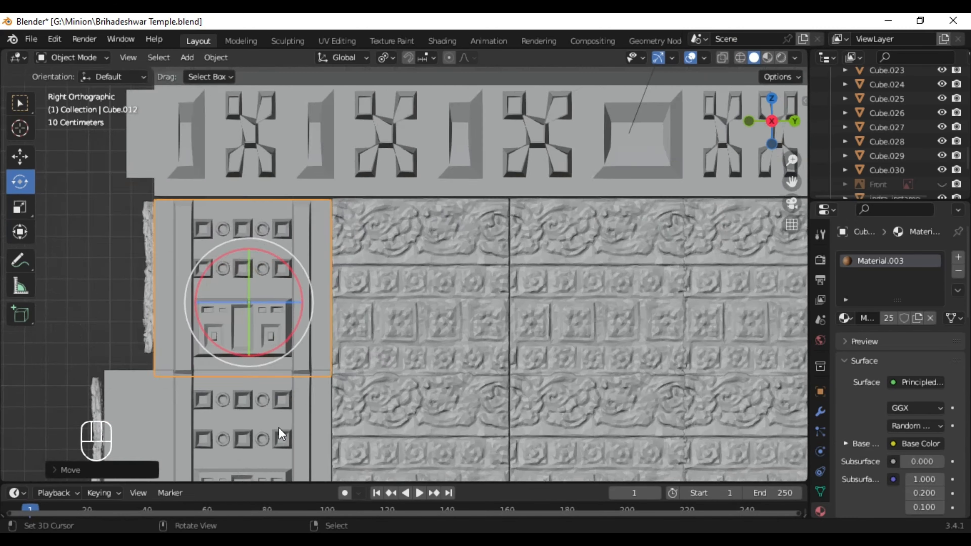
scroll(285, 432, "down", 2)
left_click(284, 432)
left_click(288, 287, "shift")
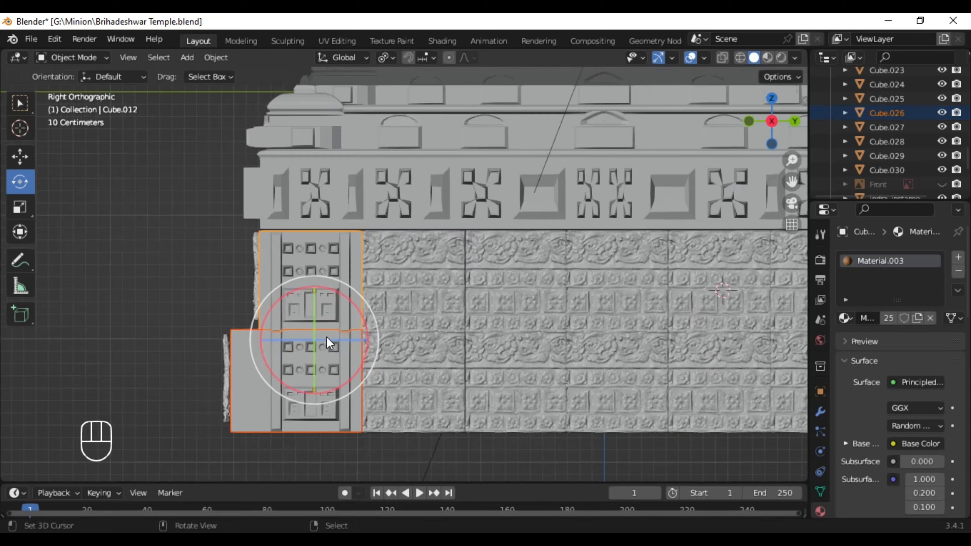
middle_click_drag(326, 337, 210, 328)
scroll(210, 329, "up", 2)
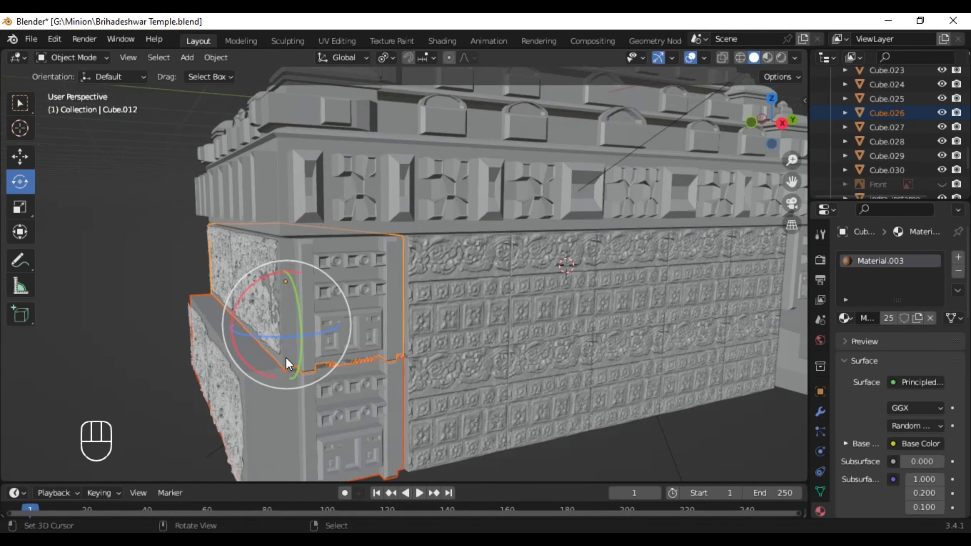
scroll(286, 357, "down", 3)
right_click(595, 475)
middle_click_drag(417, 422, 305, 376)
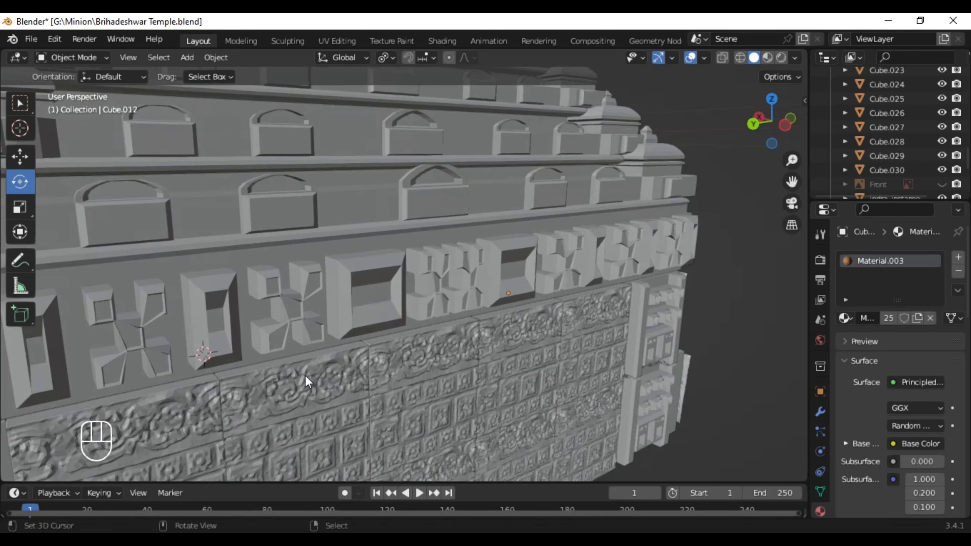
scroll(305, 375, "down", 6)
middle_click_drag(144, 328, 252, 312)
scroll(254, 319, "up", 4)
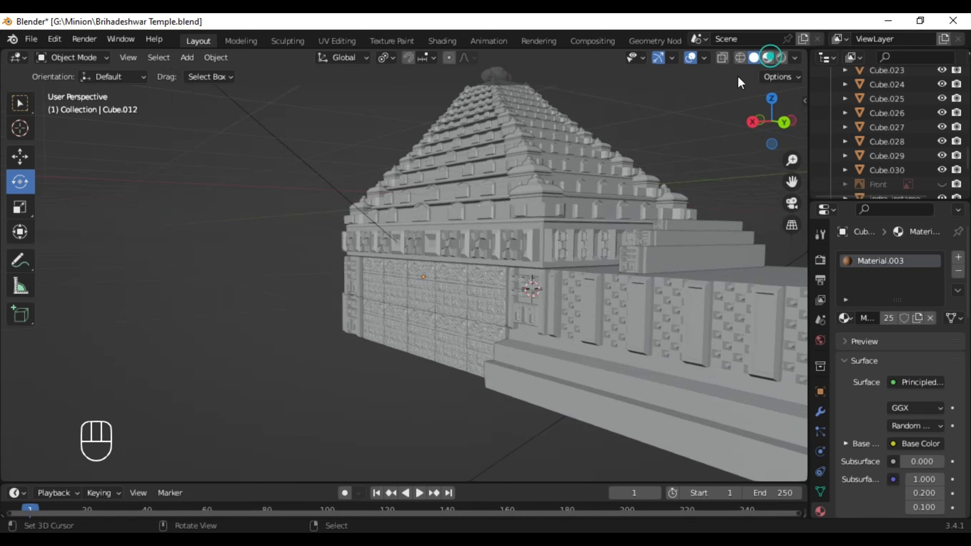
- Examine the textured temple in Material Preview from the relief-wall corner, along the porch side and in the right orthographic view
scroll(579, 190, "up", 4)
scroll(576, 194, "down", 4)
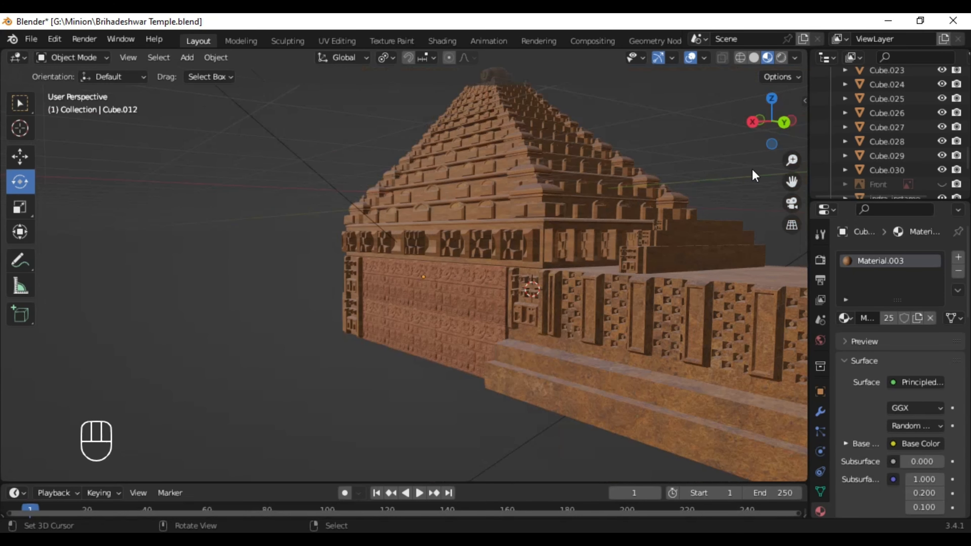
left_click_drag(793, 179, 501, 211)
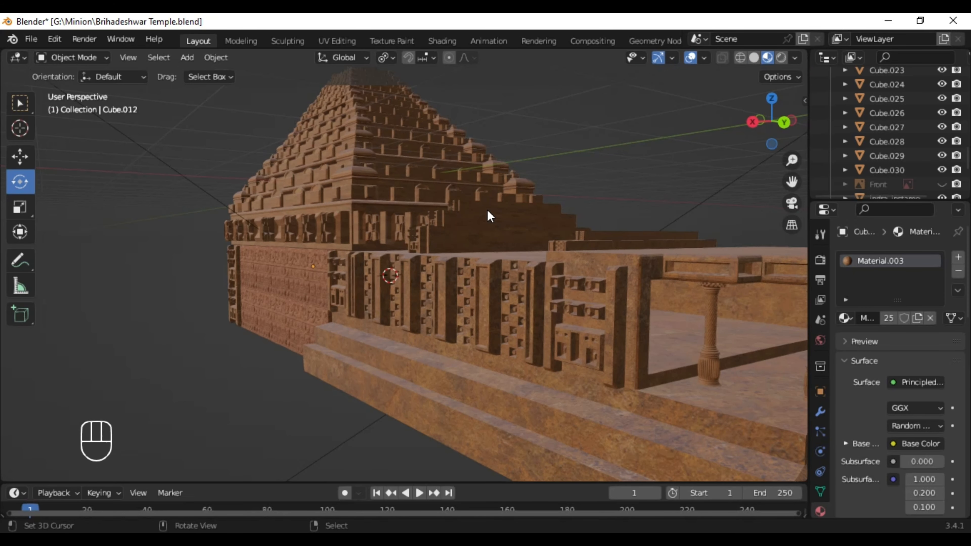
scroll(487, 209, "up", 4)
scroll(487, 211, "down", 4)
middle_click_drag(487, 210, 514, 258)
left_click(577, 326)
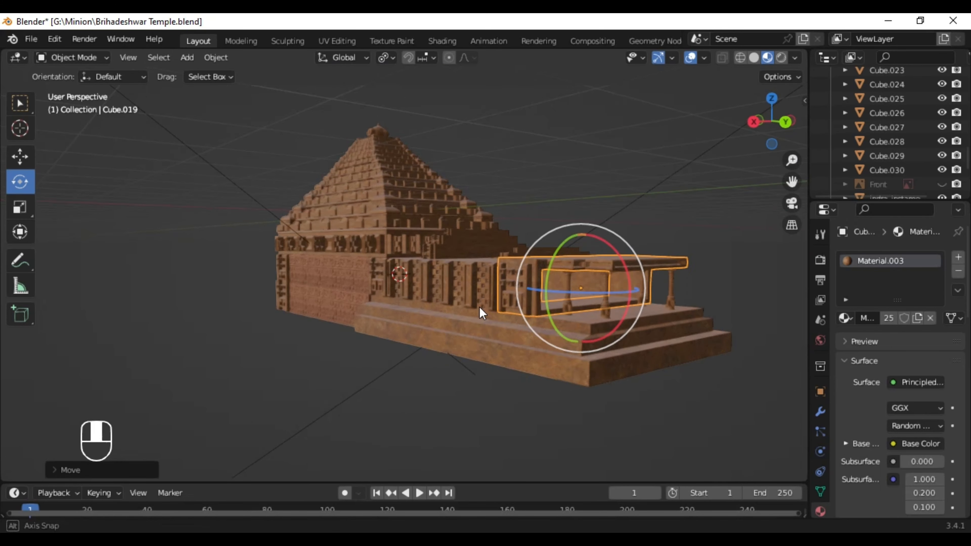
scroll(480, 306, "up", 5)
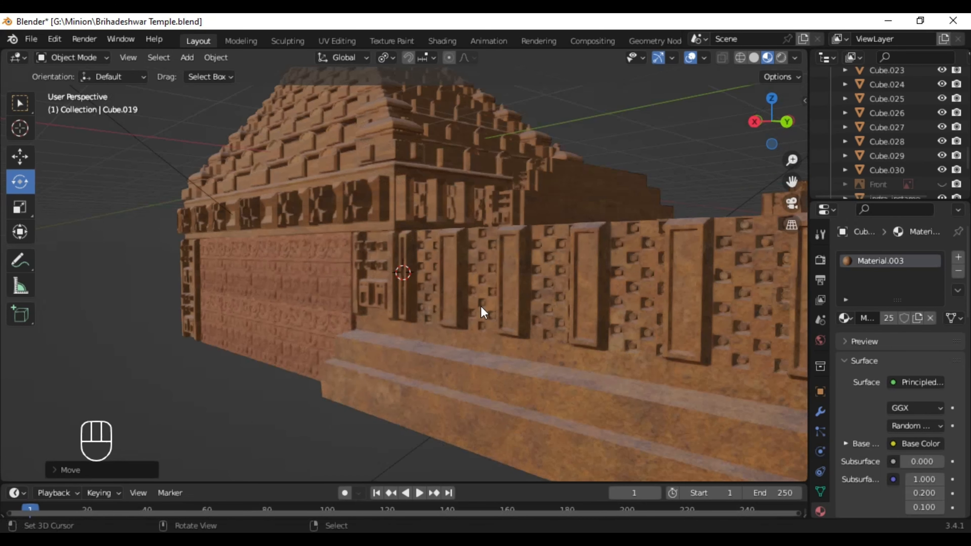
left_click(758, 126)
left_click(794, 121)
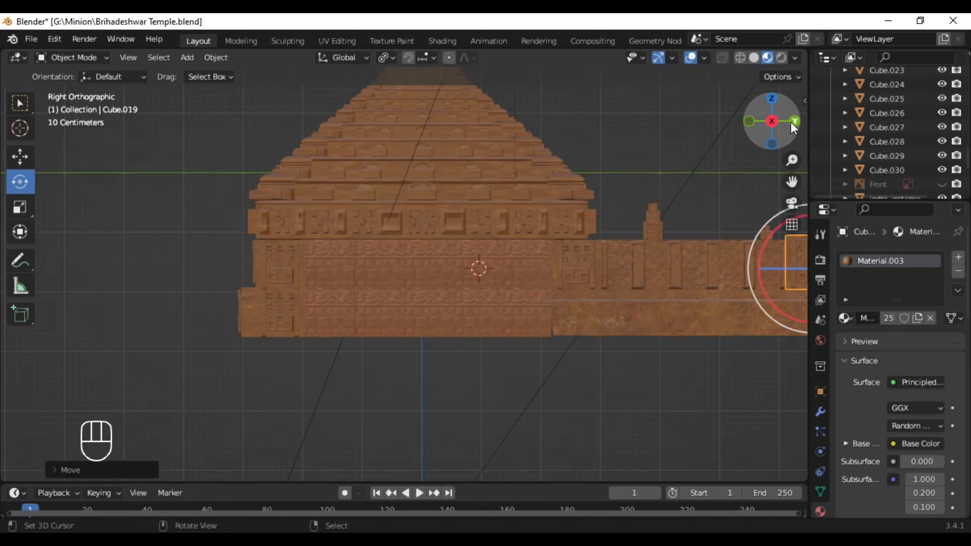
left_click_drag(792, 182, 731, 188)
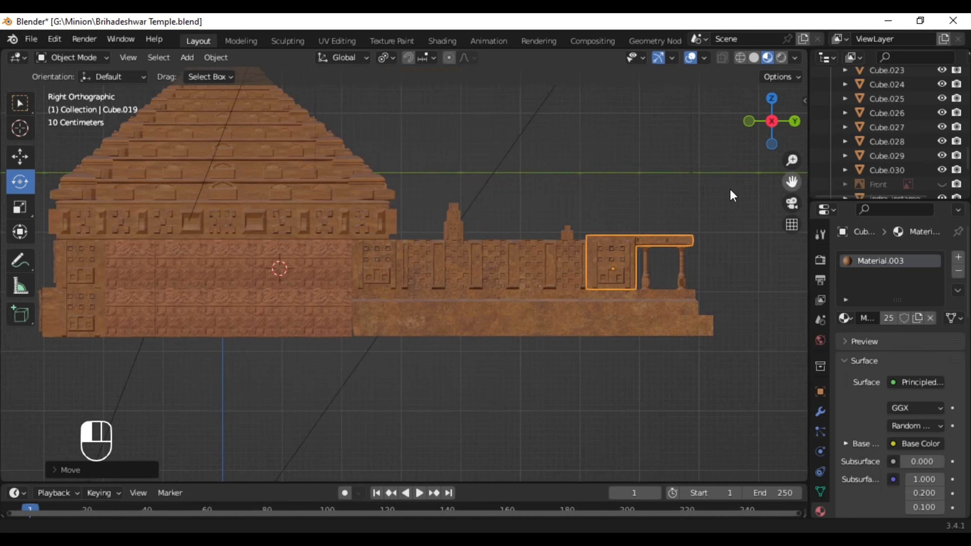
right_click(619, 158)
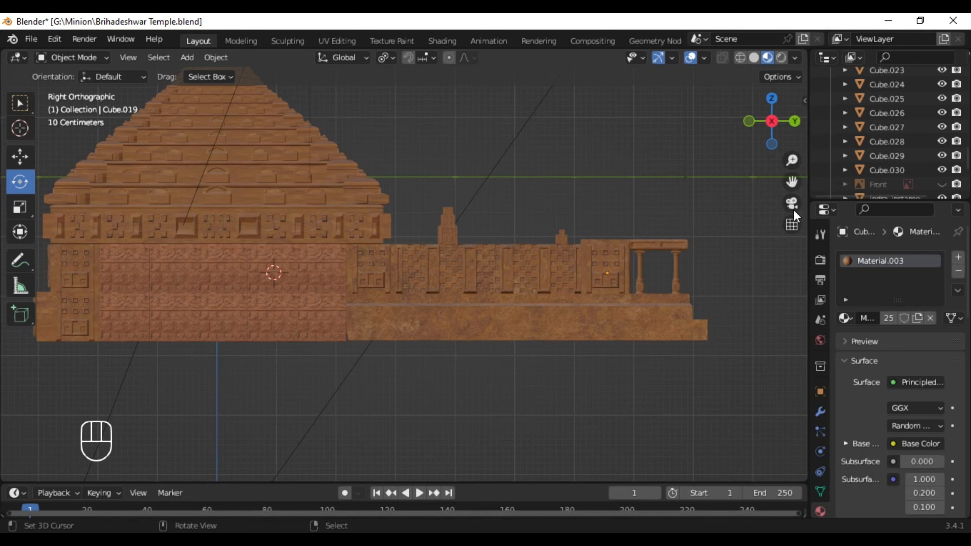
- Show the temple through the scene camera, check its roof tiers and porch up close, and save Brihadeshwar Temple.blend
left_click(791, 203)
scroll(723, 208, "up", 4)
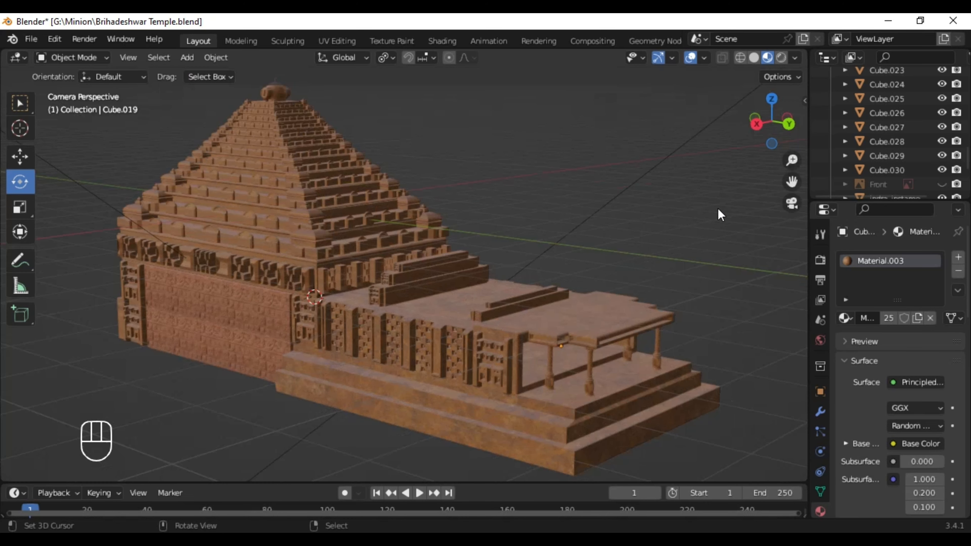
scroll(717, 209, "up", 2)
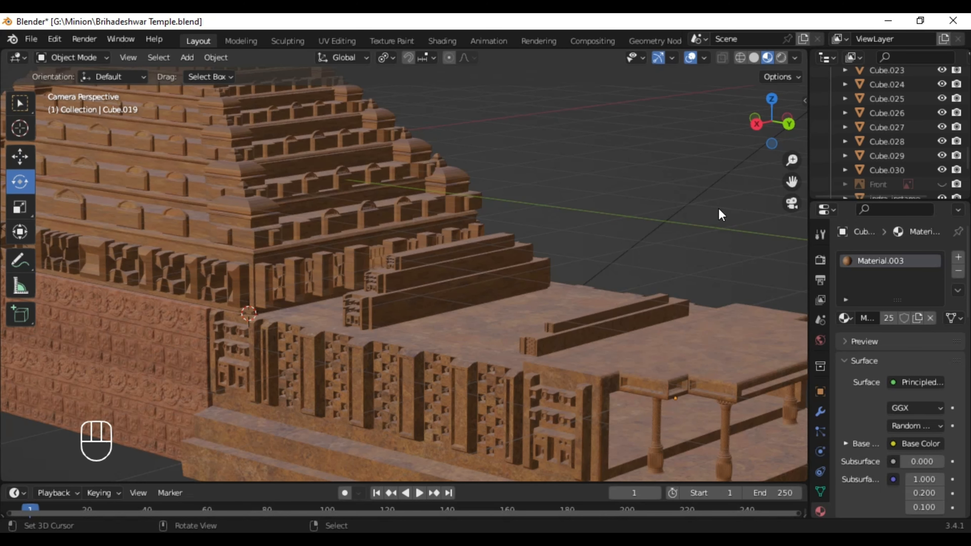
scroll(719, 214, "up", 2)
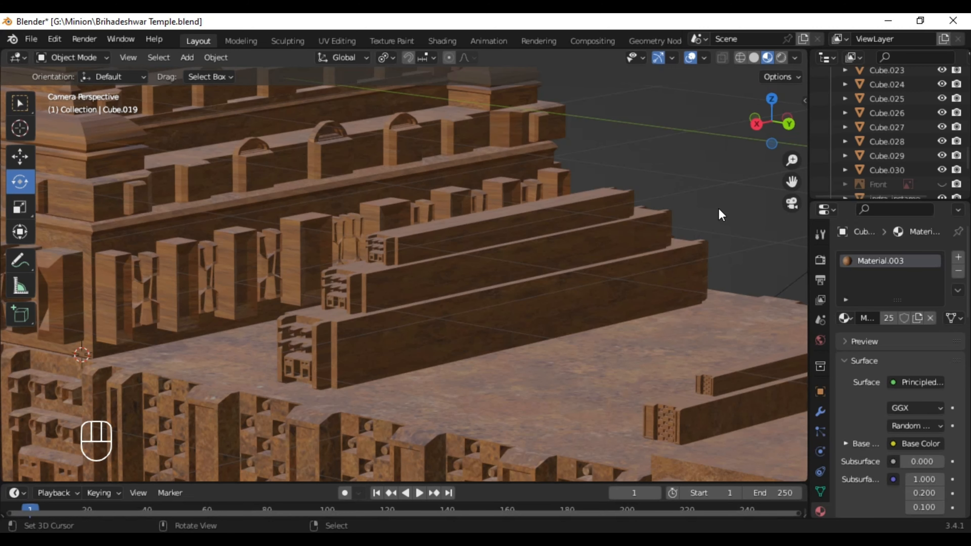
scroll(718, 209, "down", 4)
scroll(718, 209, "down", 2)
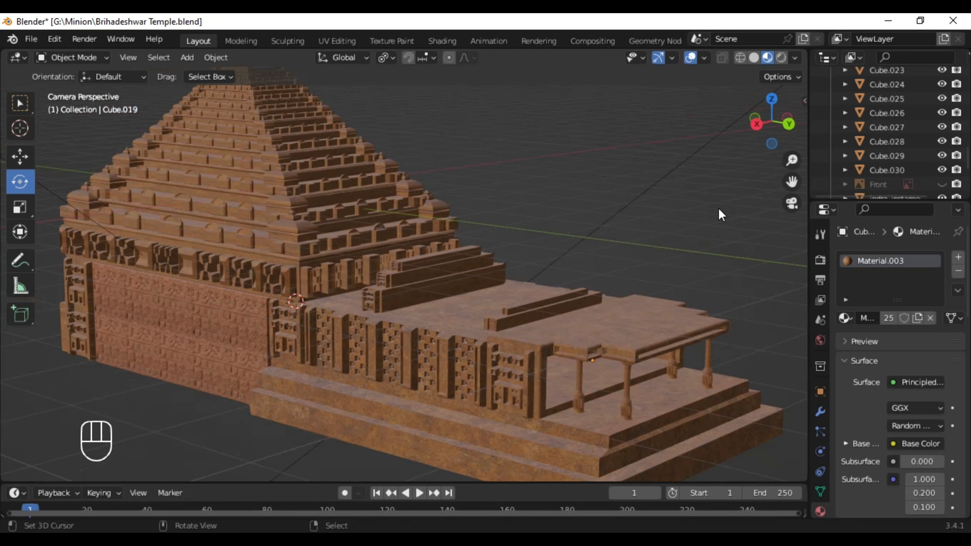
scroll(719, 208, "down", 3)
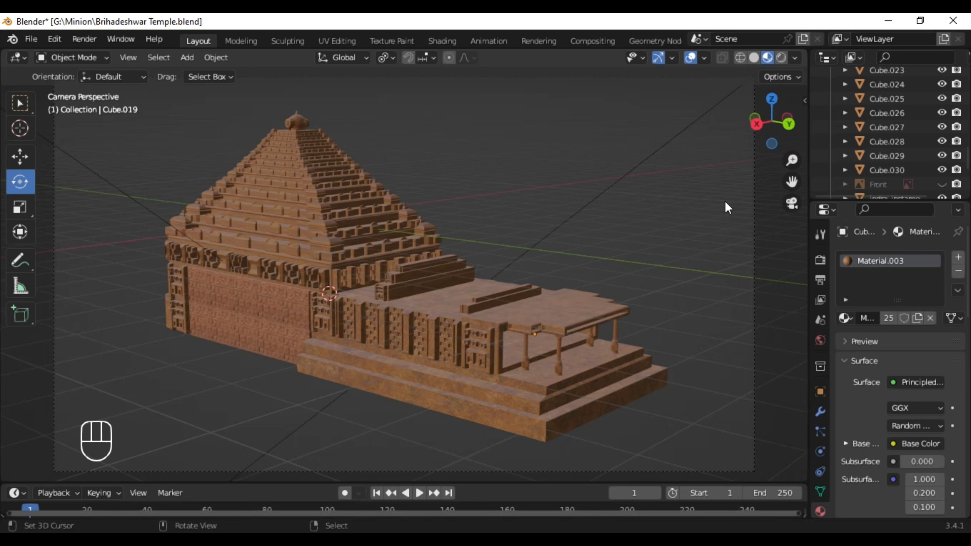
key("ctrl")
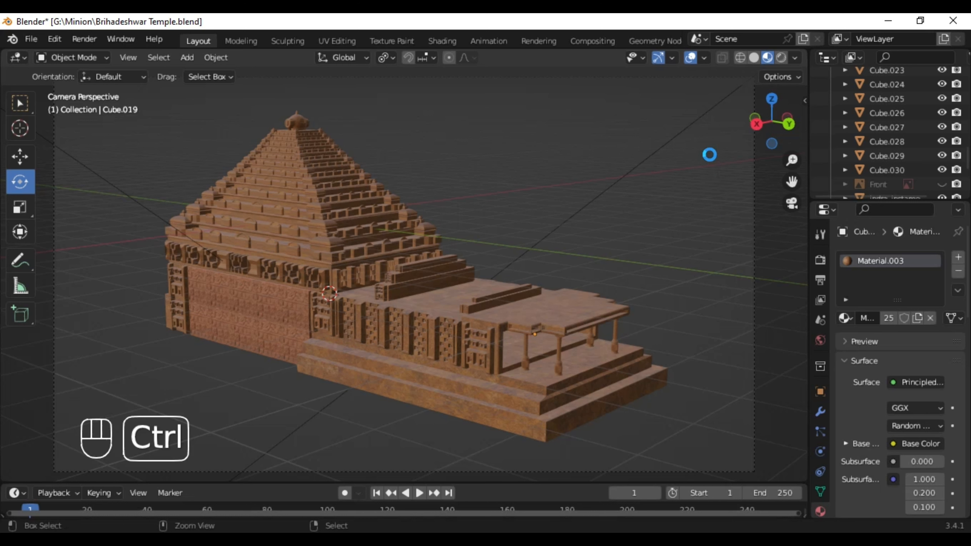
key("ctrl+s")
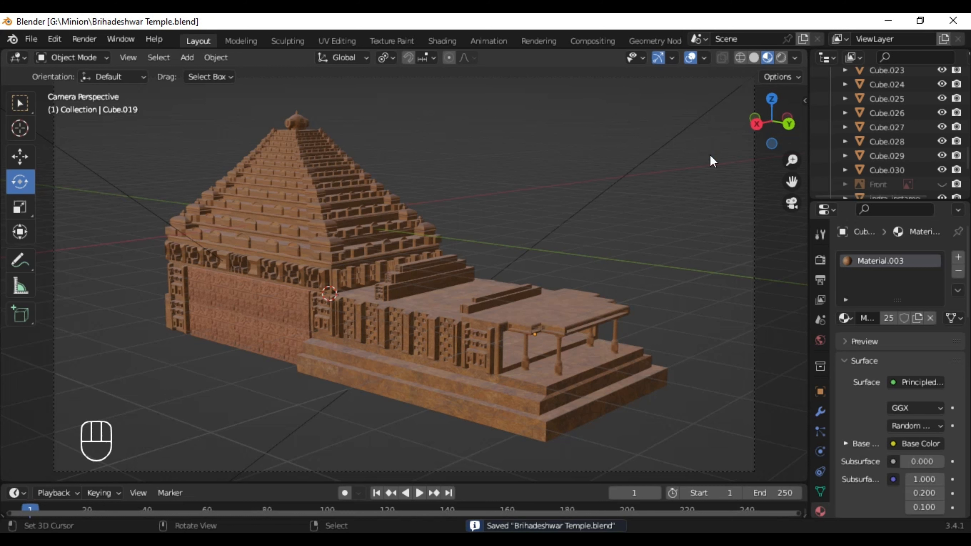